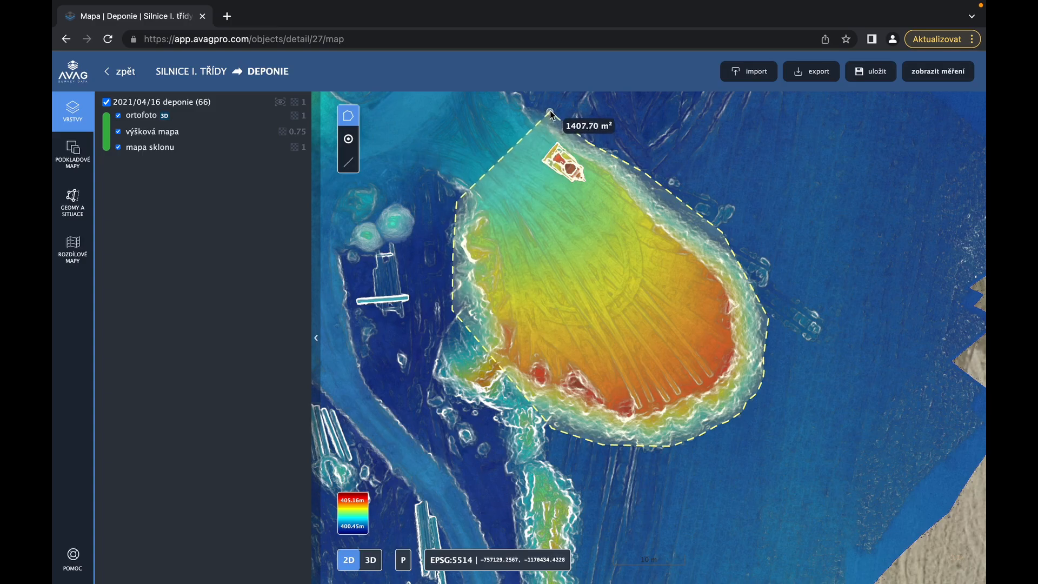
Step: Close the polygon of about 1409 m² around the stockpile and rename it "editovat"
{"action": "double_click", "coordinate": [549, 113]}
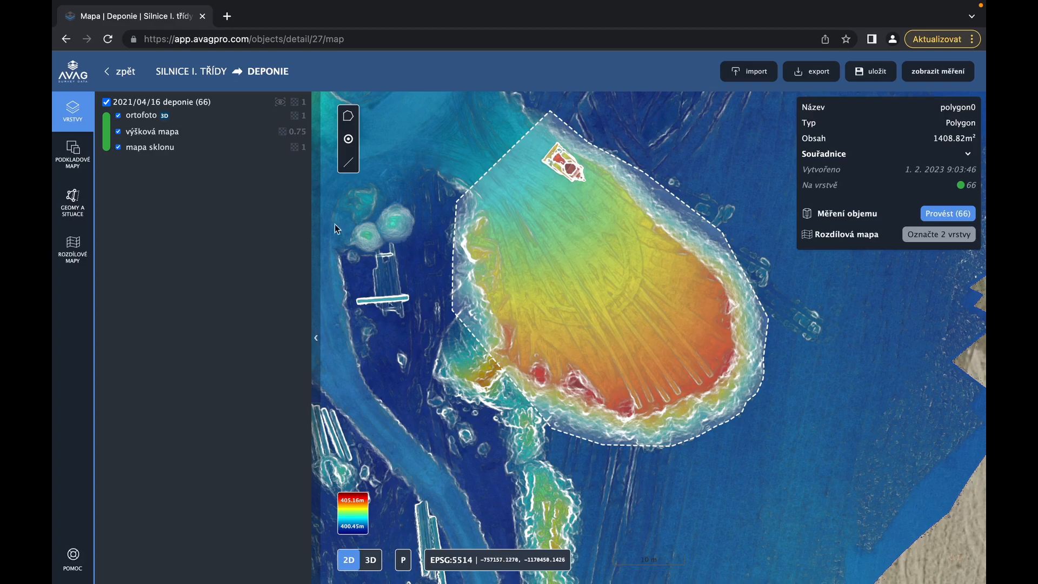
{"action": "left_click", "coordinate": [69, 211]}
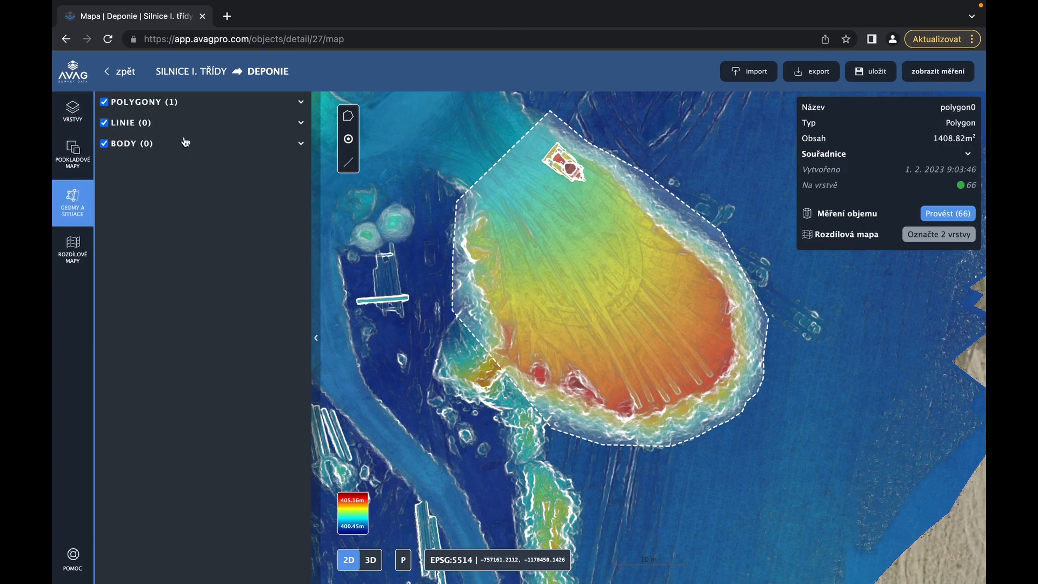
{"action": "left_click", "coordinate": [301, 104]}
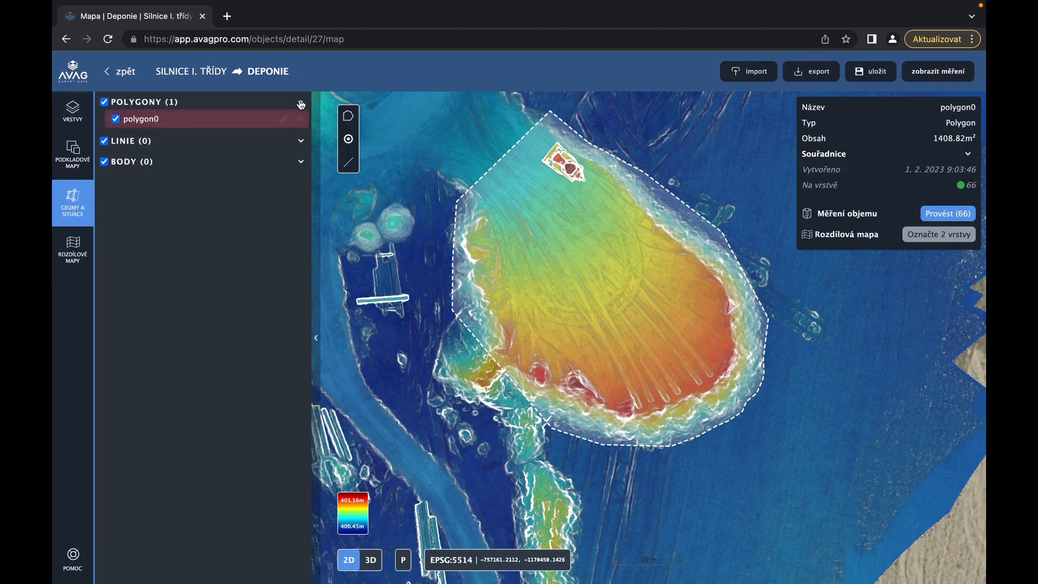
{"action": "left_click", "coordinate": [283, 118]}
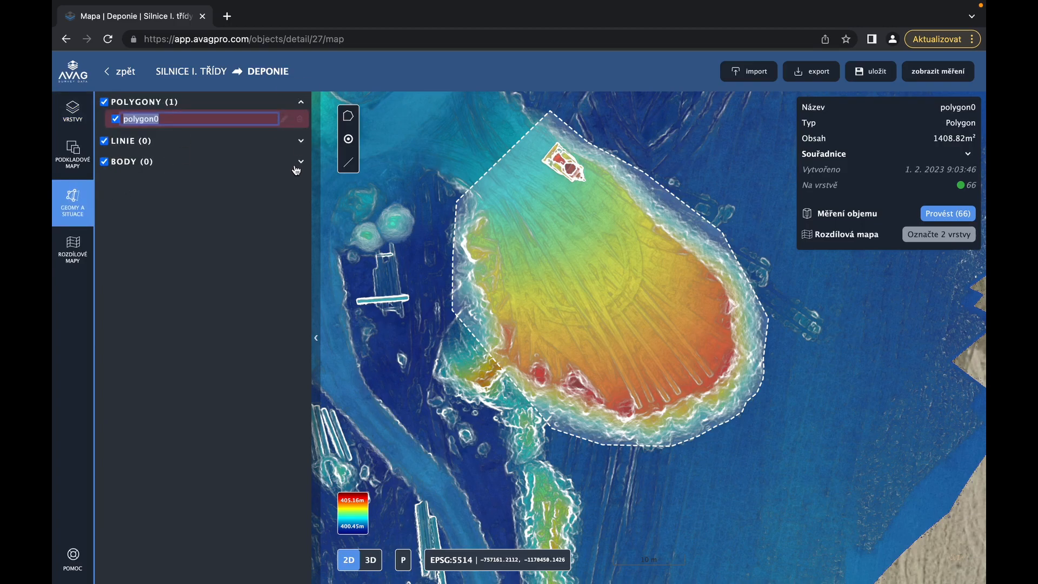
{"action": "type", "text": "editovat"}
{"action": "key", "text": "Return"}
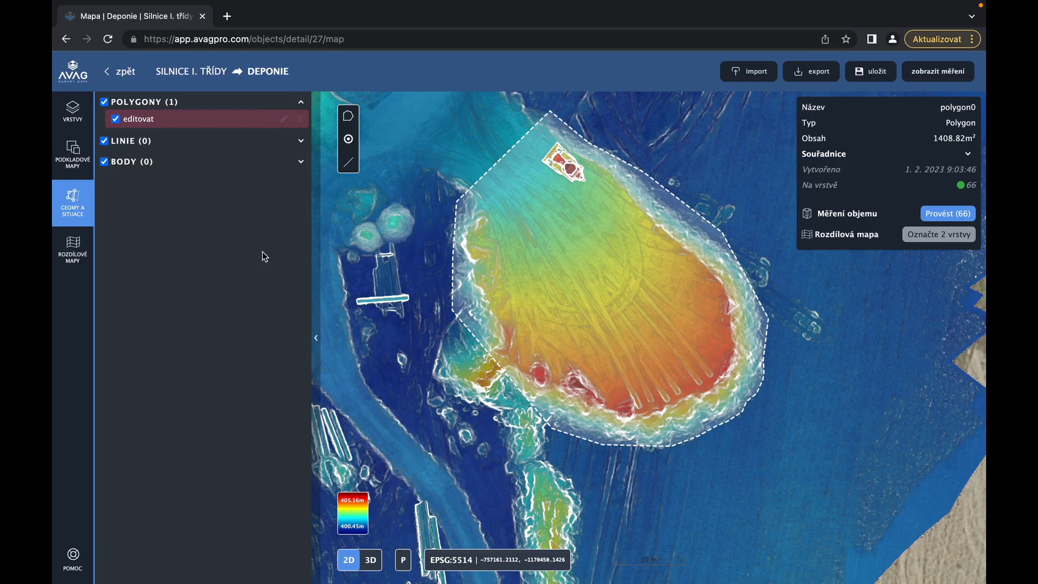
{"action": "left_click", "coordinate": [432, 294]}
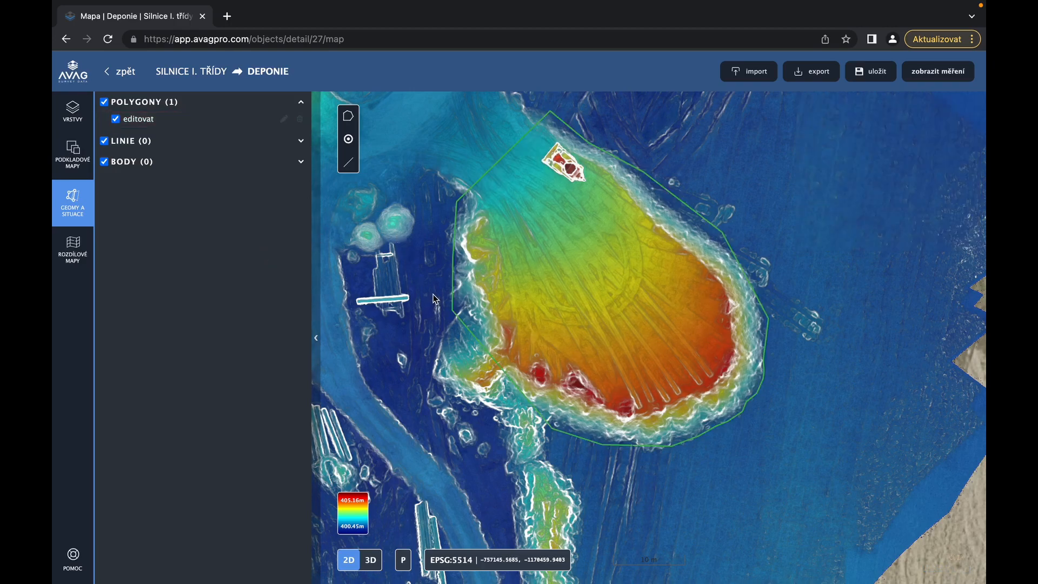
Step: Reshape the polygon's eastern and north-eastern edges closer to the stockpile, down to about 1391 m², and expand its coordinates
{"action": "left_click", "coordinate": [465, 295]}
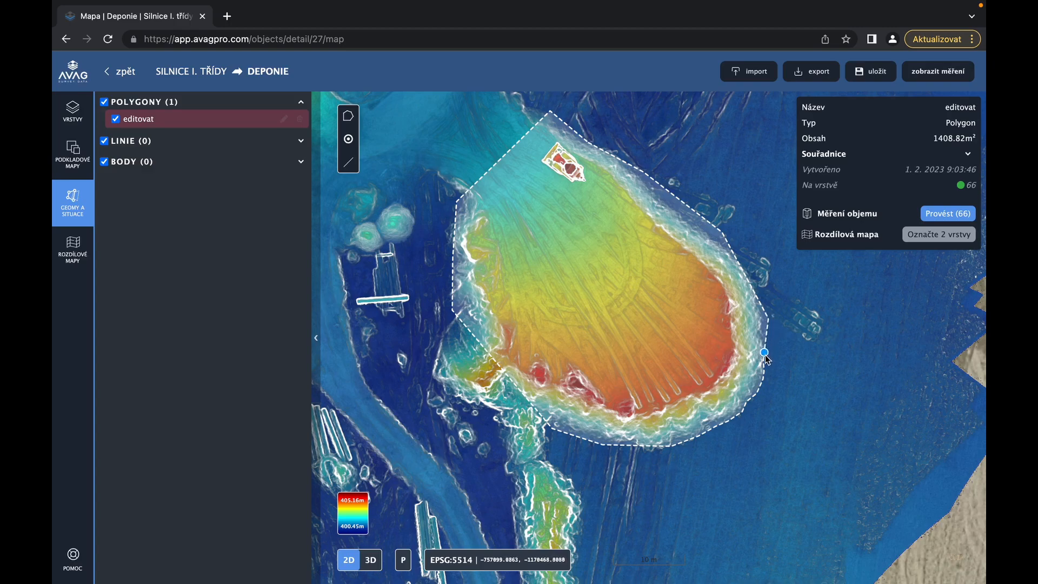
{"action": "left_click", "coordinate": [767, 313]}
{"action": "scroll", "coordinate": [720, 232], "scroll_direction": "up", "scroll_amount": 5}
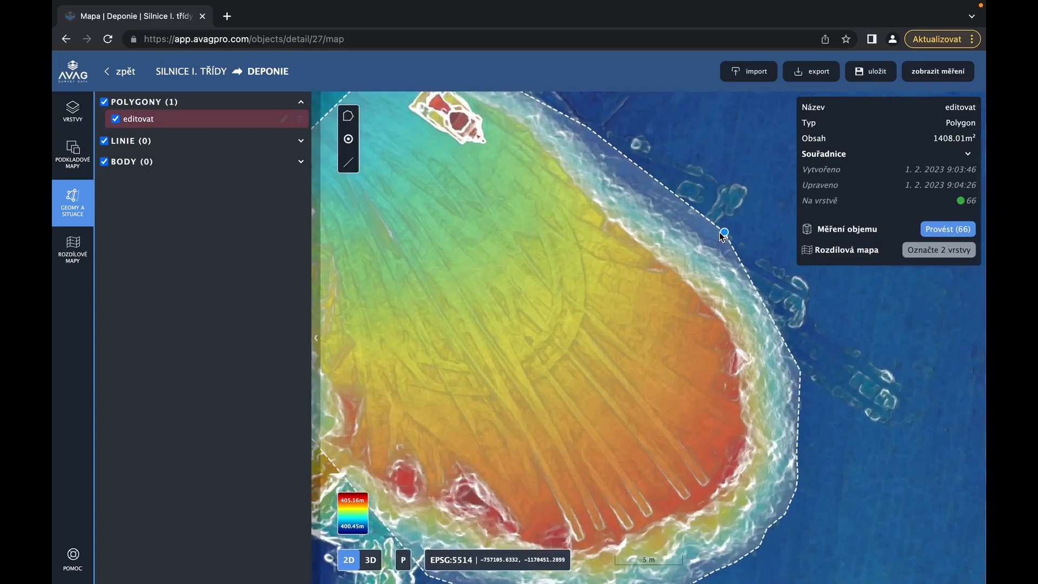
{"action": "left_click_drag", "start_coordinate": [730, 233], "coordinate": [752, 288]}
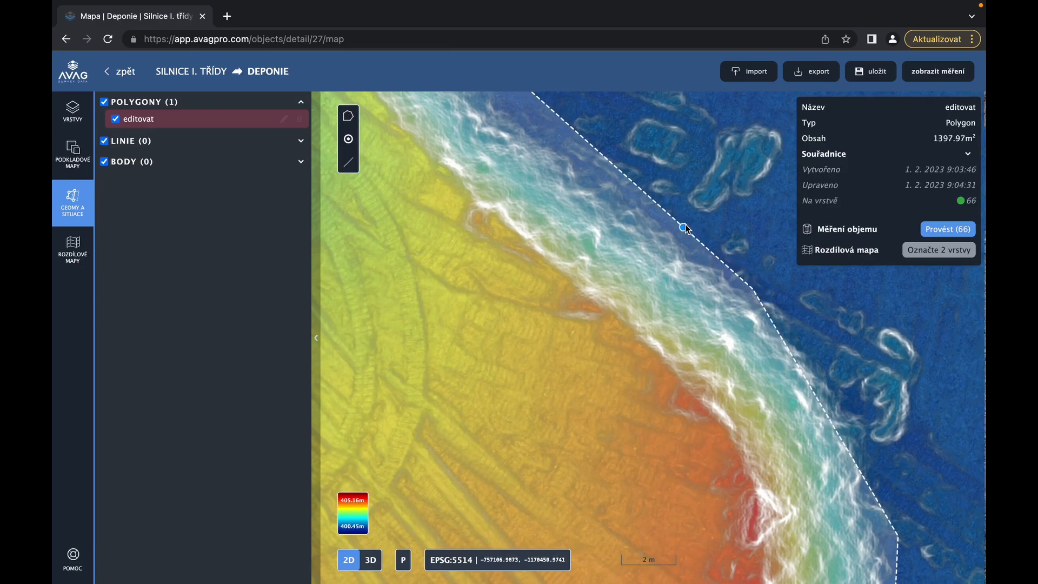
{"action": "left_click_drag", "start_coordinate": [685, 229], "coordinate": [879, 415]}
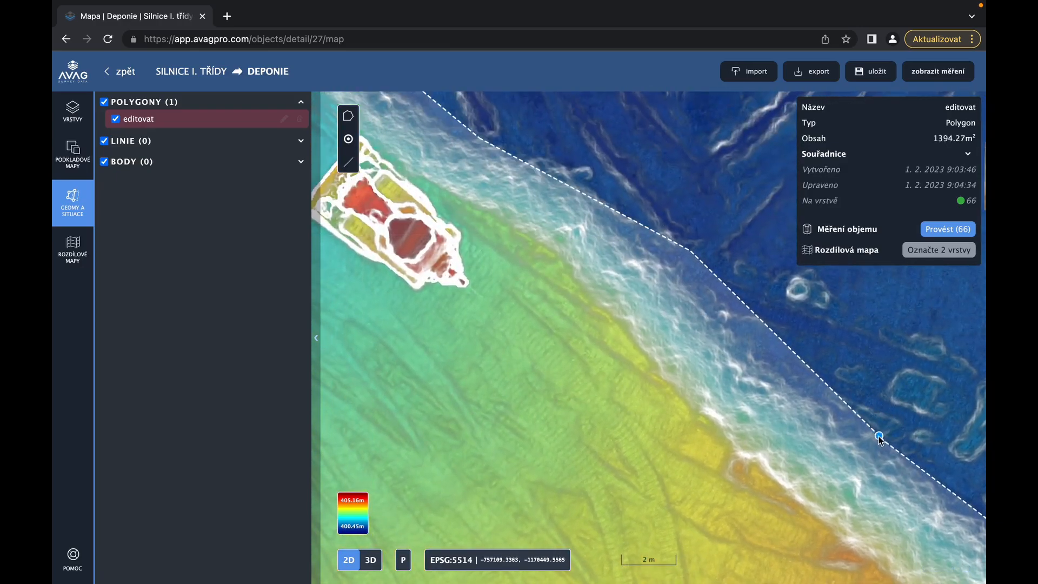
{"action": "left_click_drag", "start_coordinate": [813, 374], "coordinate": [776, 360]}
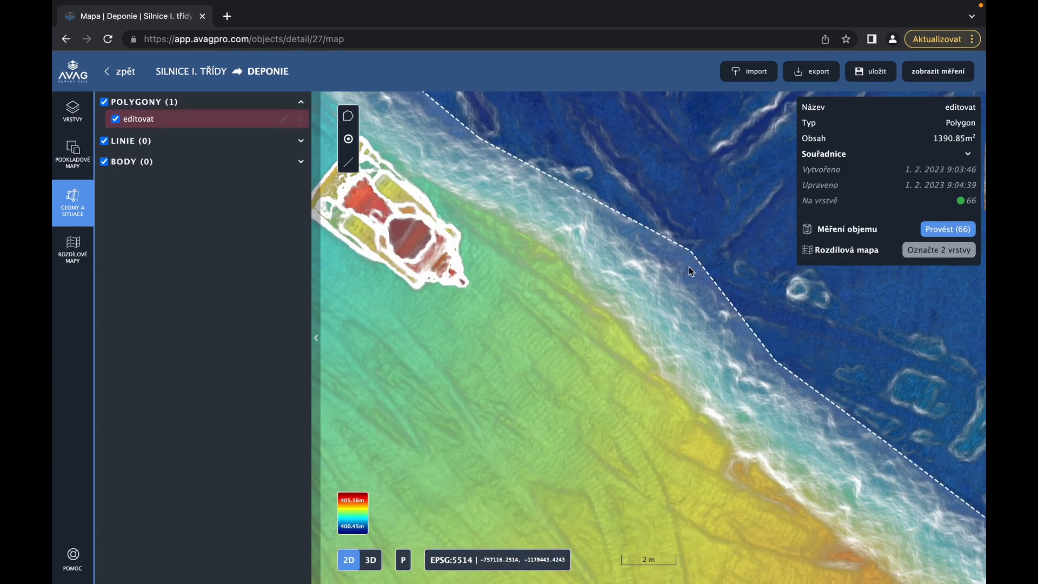
{"action": "scroll", "coordinate": [687, 265], "scroll_direction": "down", "scroll_amount": 5}
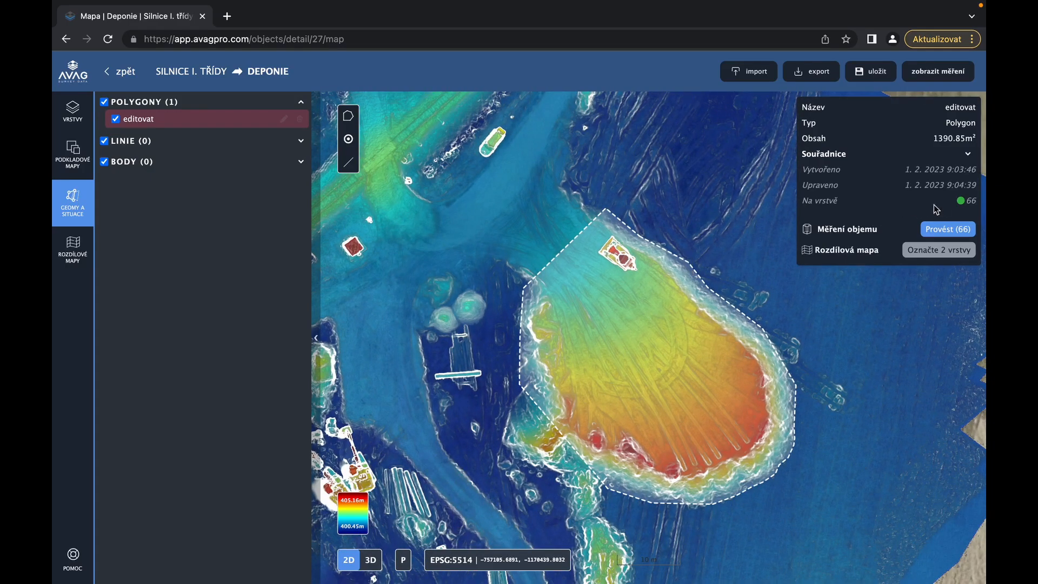
{"action": "left_click", "coordinate": [968, 155]}
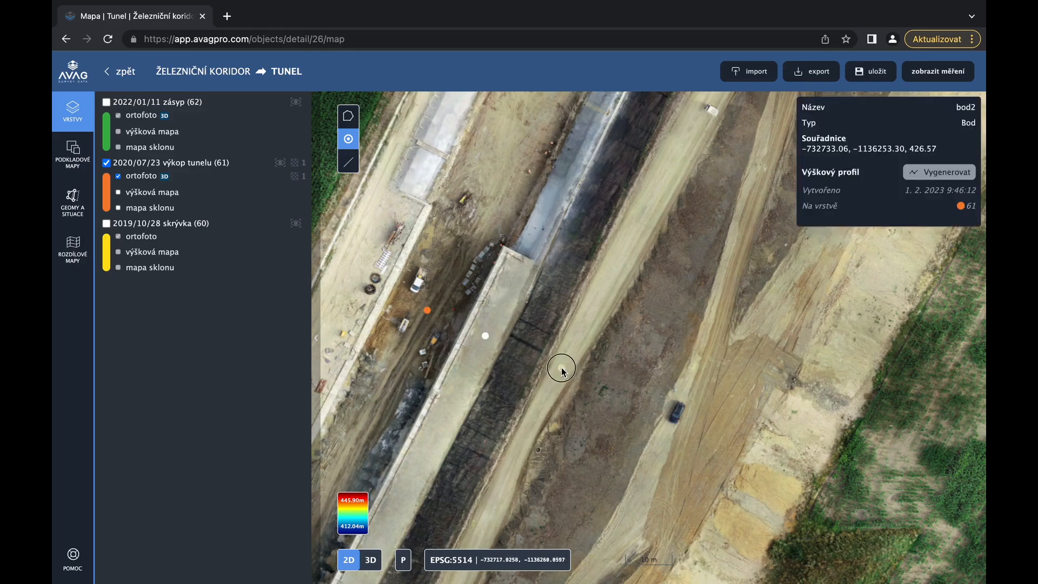
Step: Add two more points east of the tunnel on the 2020/07/23 výkop tunelu layer and select all four points to view their coordinates
{"action": "left_click", "coordinate": [561, 368]}
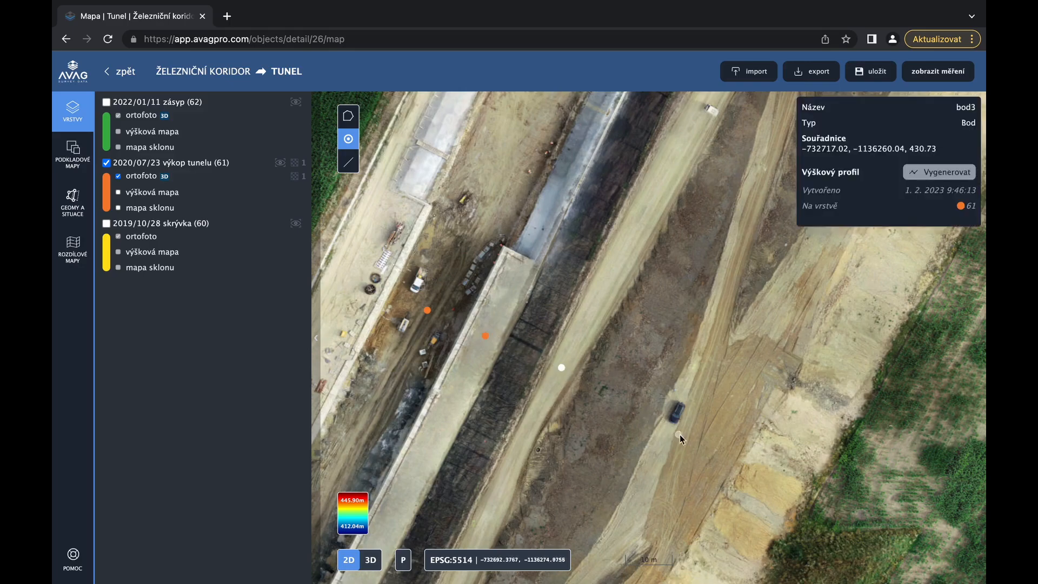
{"action": "left_click", "coordinate": [666, 432]}
{"action": "left_click_drag", "start_coordinate": [411, 292], "coordinate": [728, 501]}
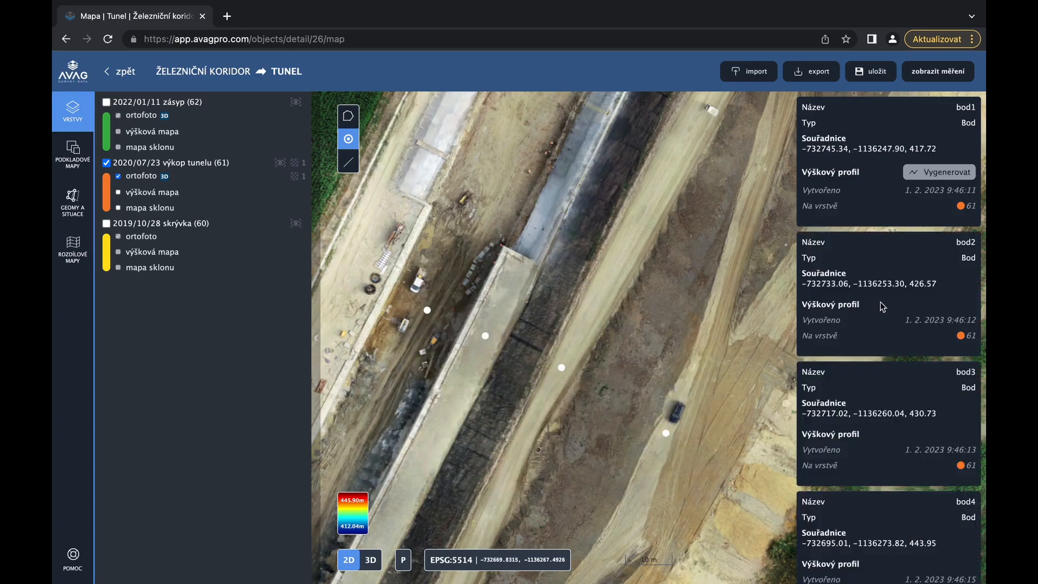
{"action": "scroll", "coordinate": [873, 290], "scroll_direction": "down", "scroll_amount": 1}
{"action": "scroll", "coordinate": [873, 293], "scroll_direction": "up", "scroll_amount": 1}
Step: Show the 2022/01/11 zásyp layer and add four points on it, one beside each existing point
{"action": "left_click", "coordinate": [107, 102]}
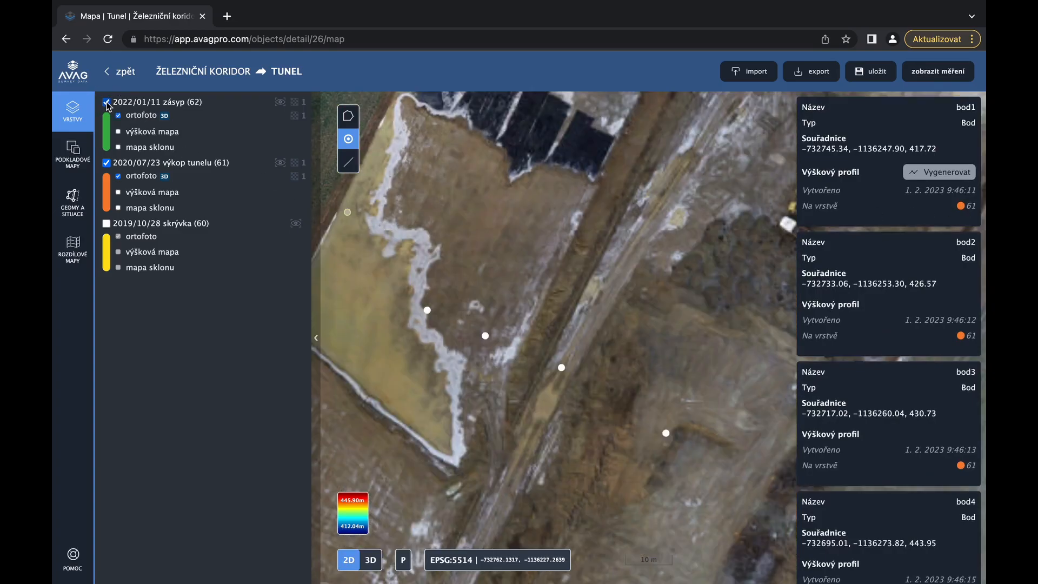
{"action": "left_click", "coordinate": [438, 282]}
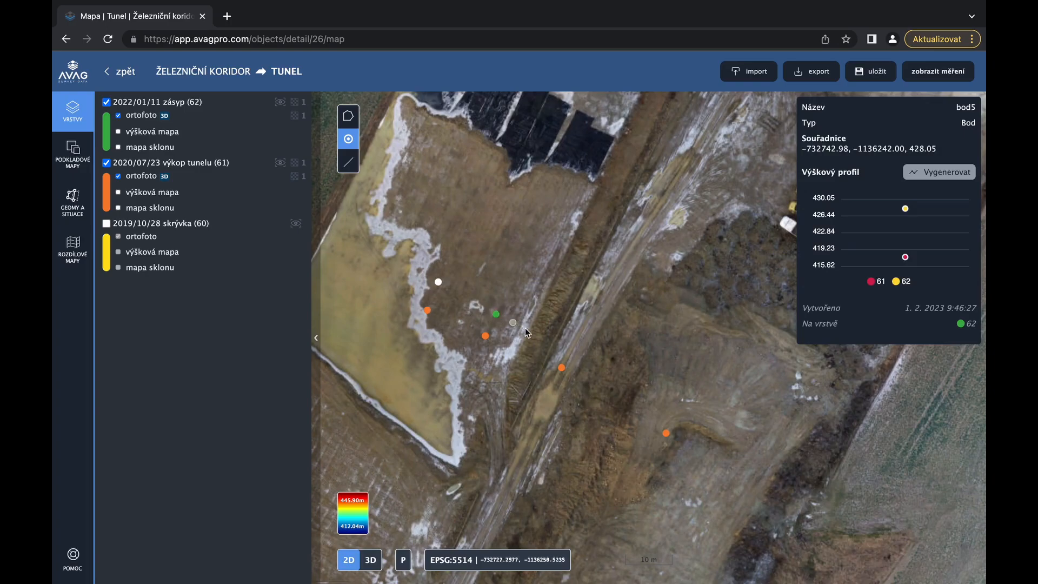
{"action": "left_click", "coordinate": [678, 408]}
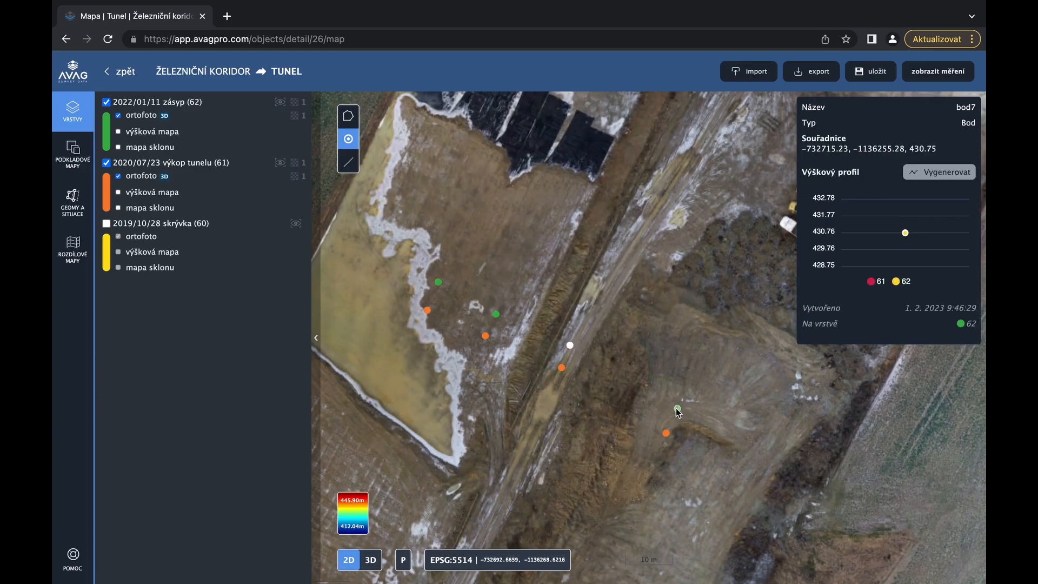
Step: Select all eight points together and compare their coordinates and heights across both layers
{"action": "left_click_drag", "start_coordinate": [409, 253], "coordinate": [718, 514]}
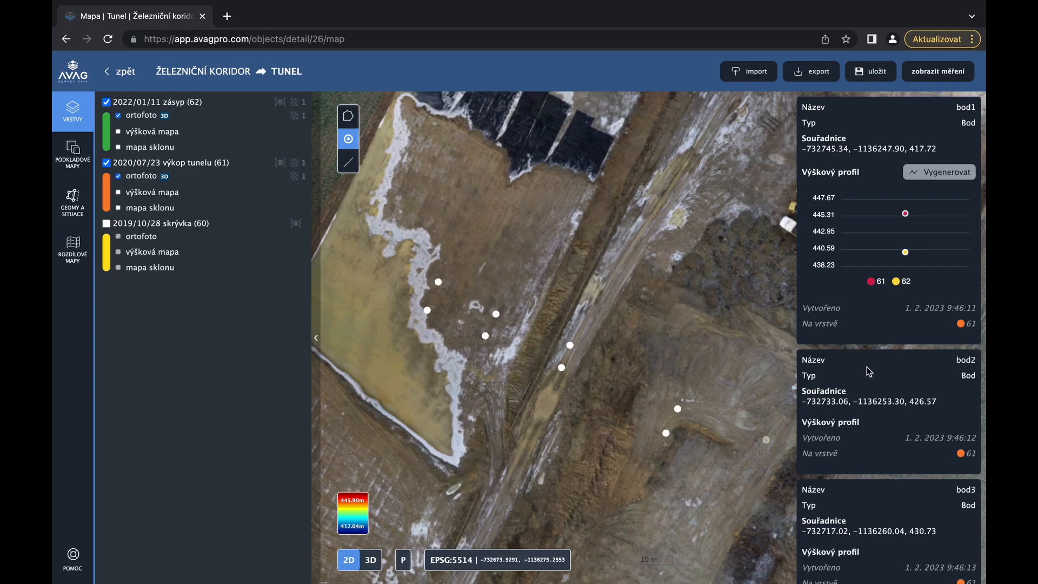
{"action": "scroll", "coordinate": [868, 371], "scroll_direction": "down", "scroll_amount": 8}
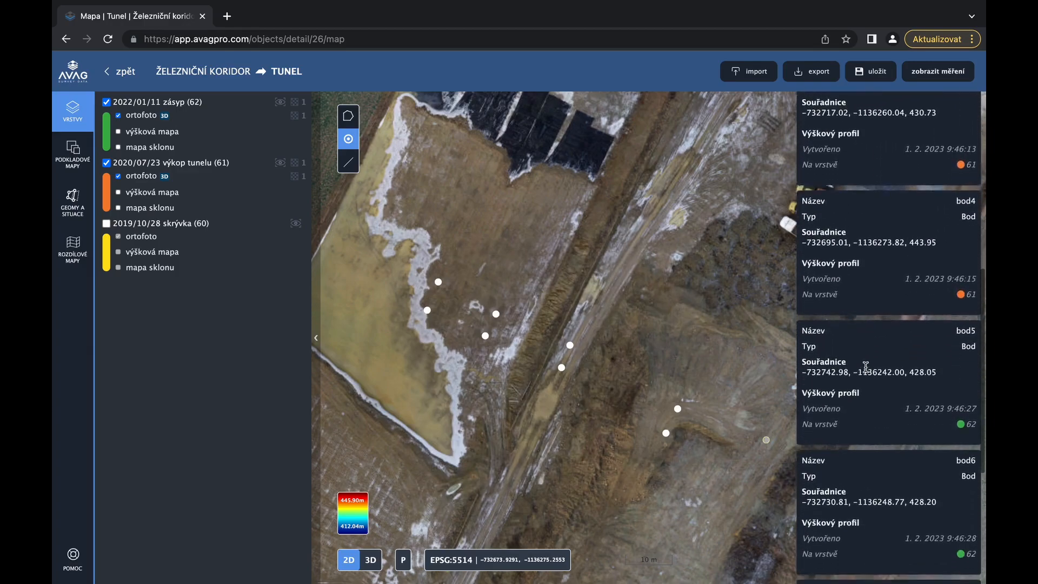
{"action": "scroll", "coordinate": [865, 366], "scroll_direction": "up", "scroll_amount": 6}
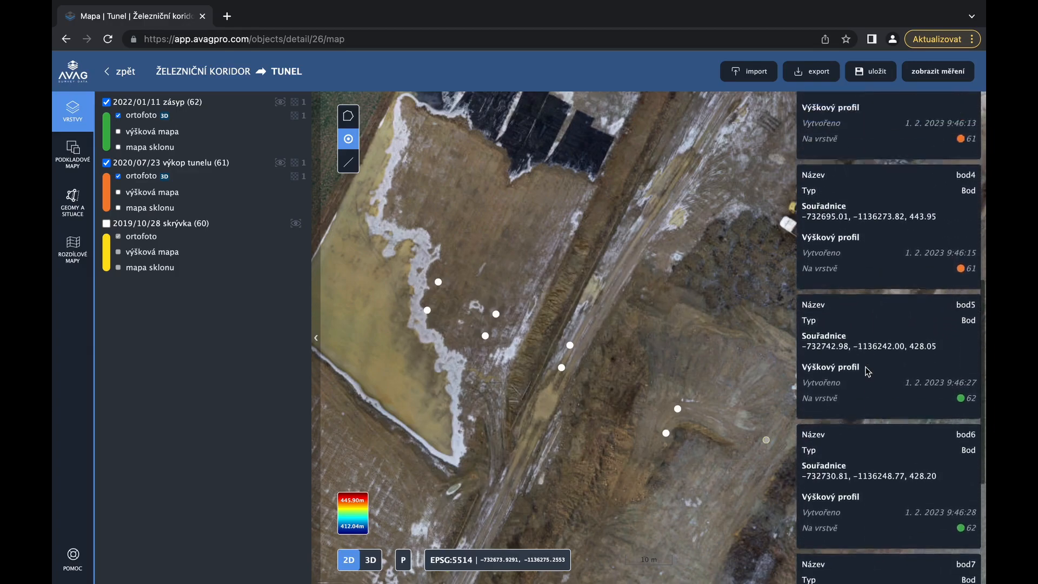
{"action": "left_click", "coordinate": [611, 414]}
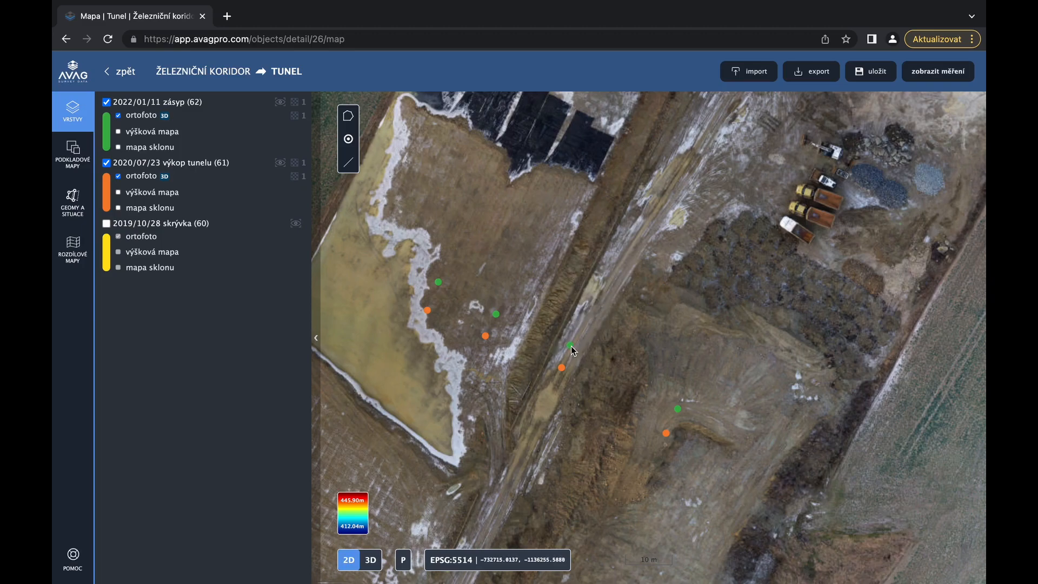
Step: Move points bod7 and bod3 north-east along the dirt road, to about -732707.65, -1136242.99 and -732709.64, -1136247.23
{"action": "left_click", "coordinate": [570, 346]}
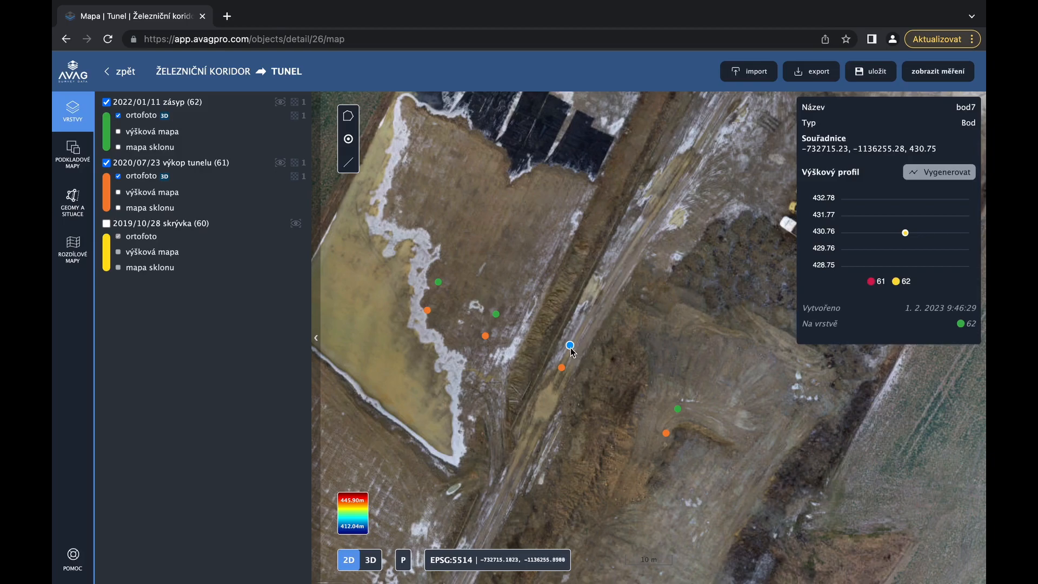
{"action": "left_click_drag", "start_coordinate": [571, 348], "coordinate": [607, 289]}
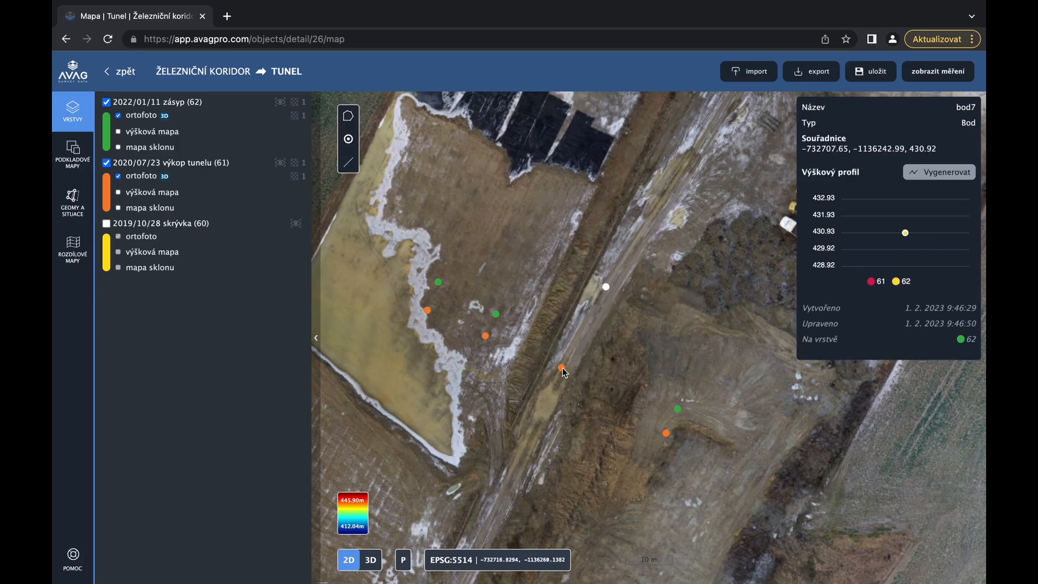
{"action": "left_click", "coordinate": [561, 368]}
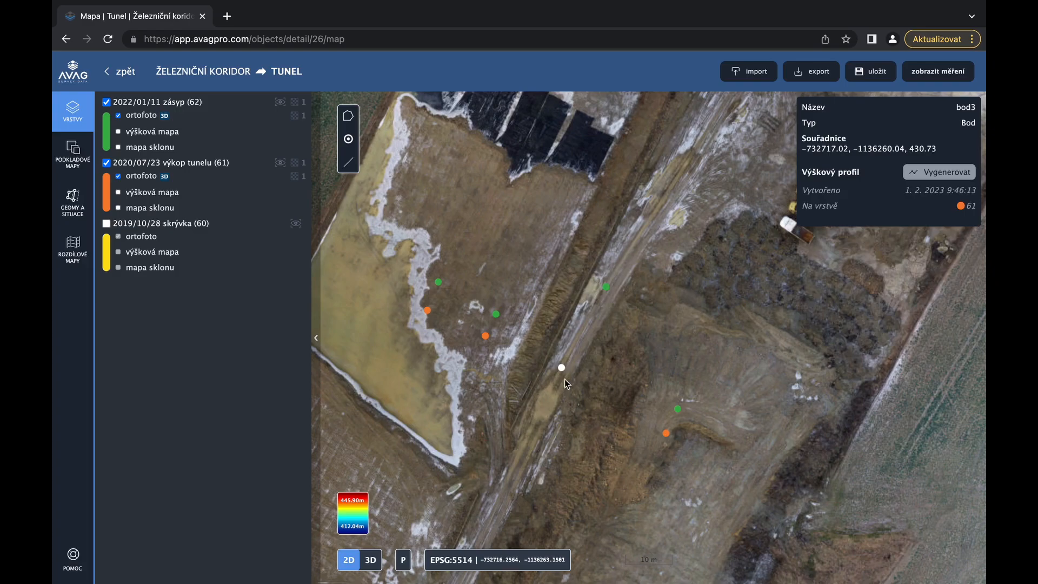
{"action": "left_click_drag", "start_coordinate": [562, 370], "coordinate": [596, 309]}
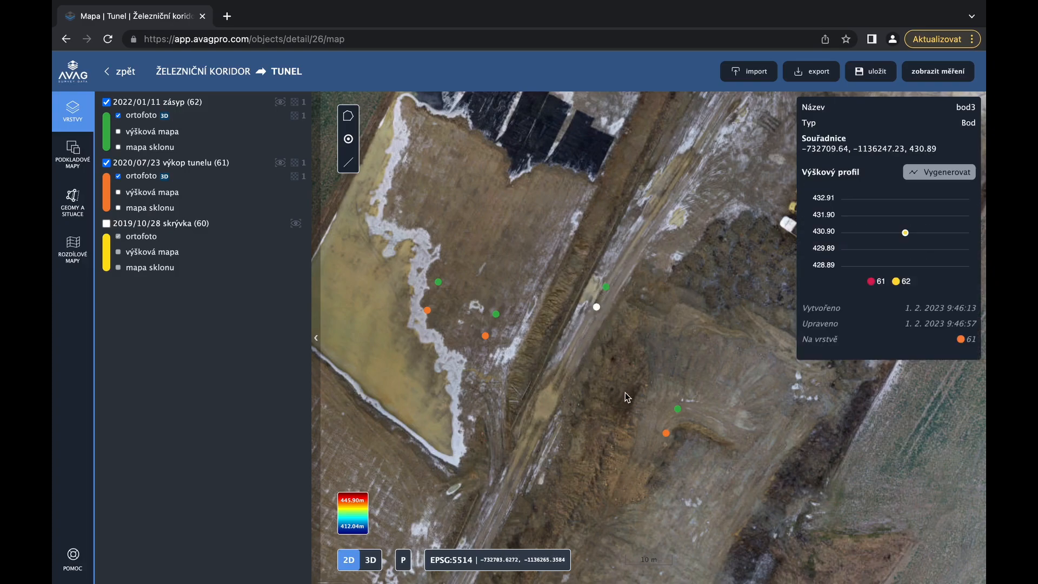
Step: Rename point bod4, the orange south-eastern one, as "výška deponie" and select it on the map
{"action": "scroll", "coordinate": [622, 393], "scroll_direction": "down", "scroll_amount": 3}
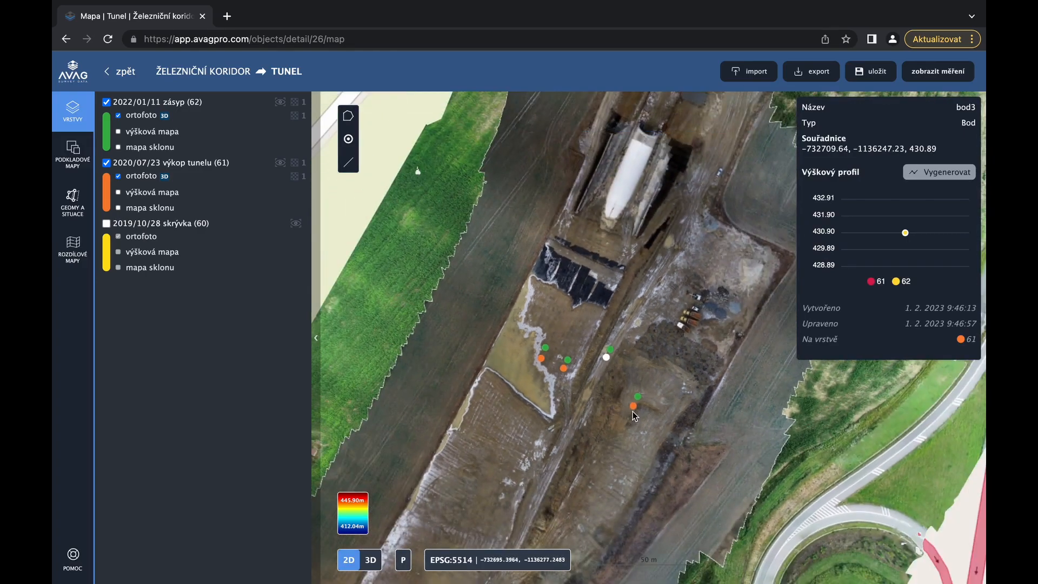
{"action": "left_click", "coordinate": [633, 407]}
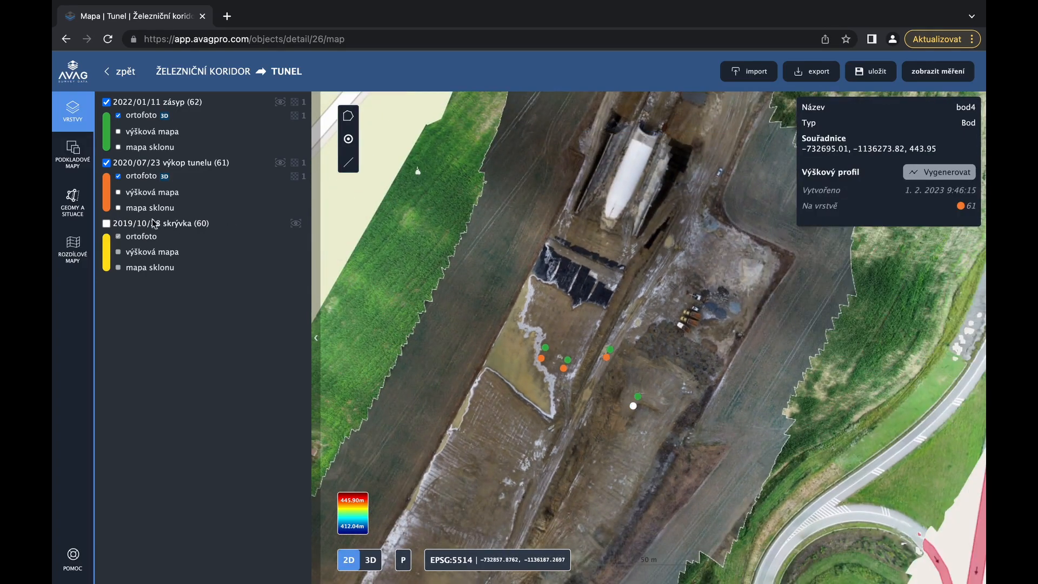
{"action": "left_click", "coordinate": [71, 212]}
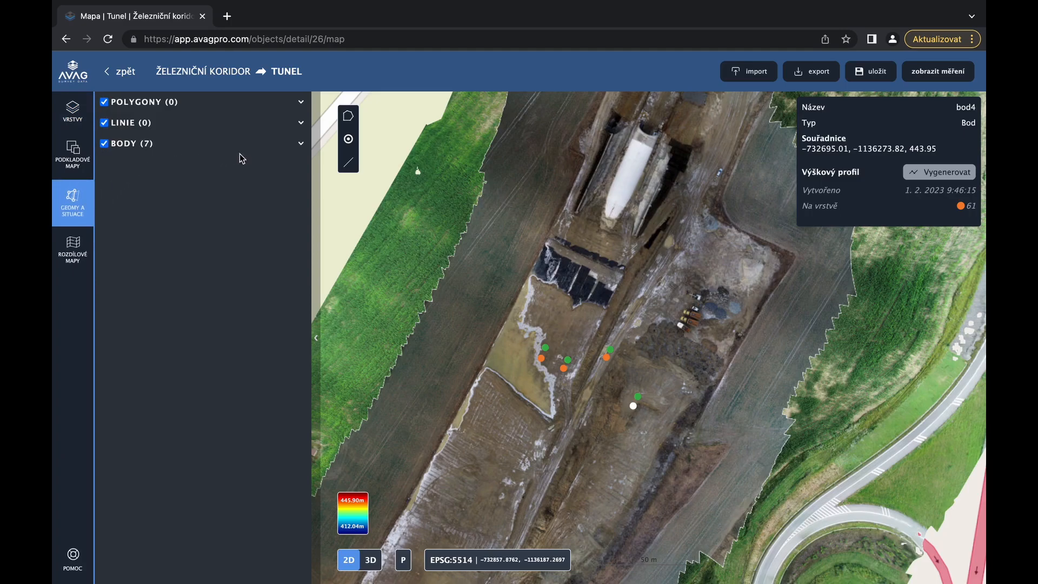
{"action": "left_click", "coordinate": [301, 144]}
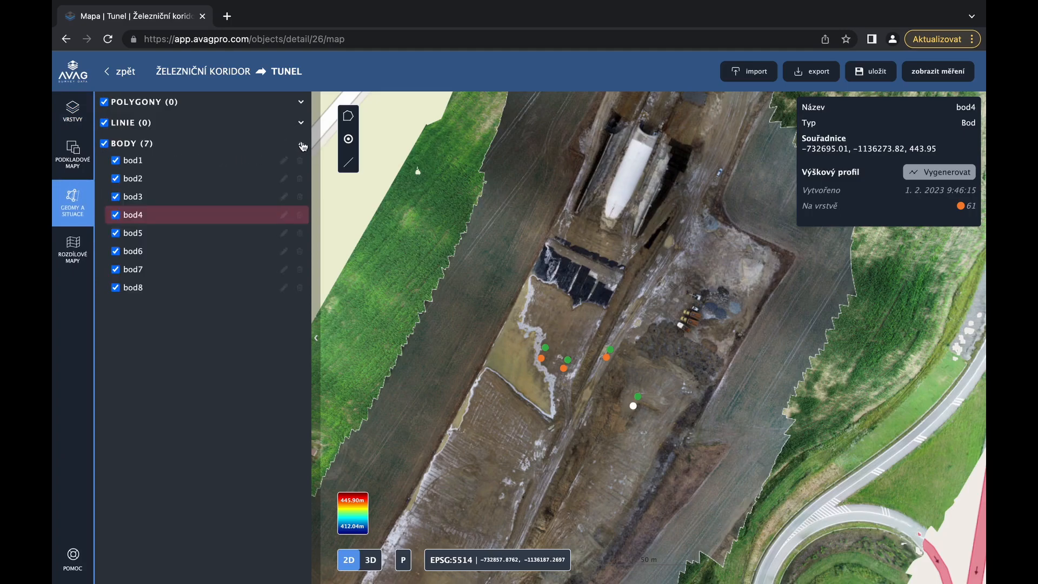
{"action": "left_click", "coordinate": [285, 215]}
{"action": "type", "text": "výška deponie"}
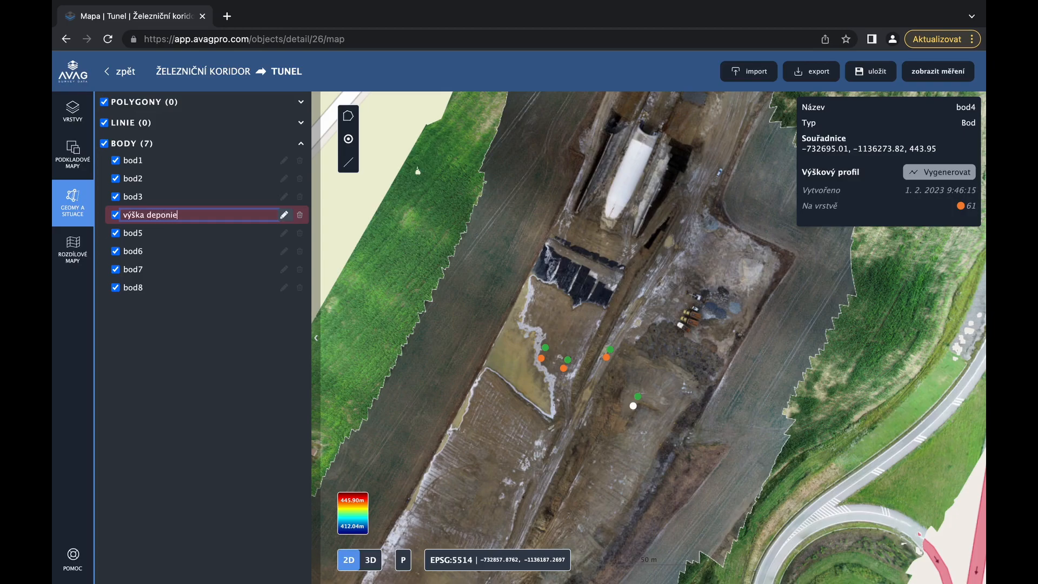
{"action": "key", "text": "Return"}
{"action": "left_click", "coordinate": [633, 407]}
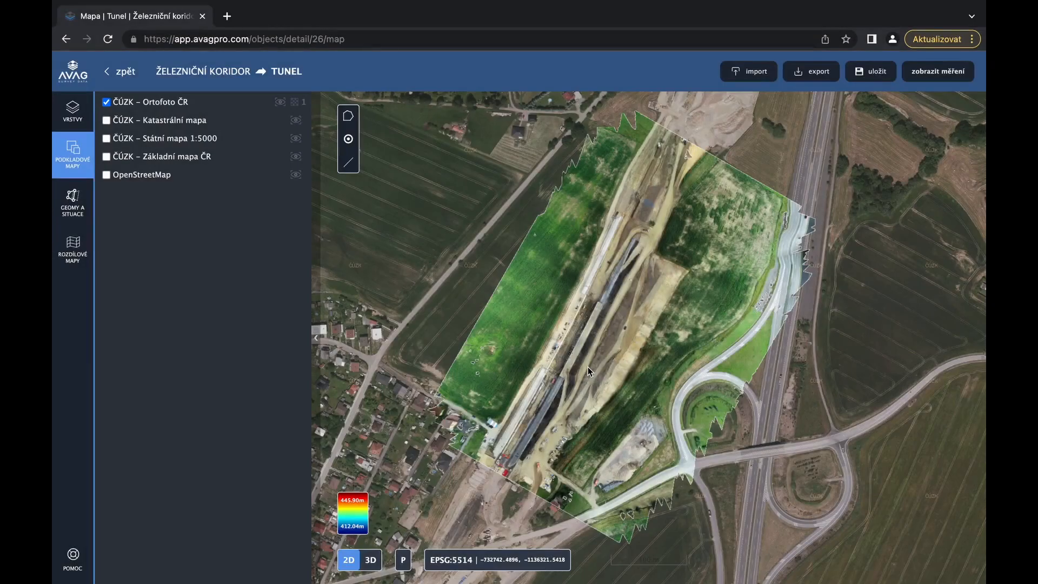
Step: Draw a line about 370 m long through the tunnel excavation from its south-western end on the 2020/07/23 výkop tunelu layer
{"action": "left_click", "coordinate": [72, 111]}
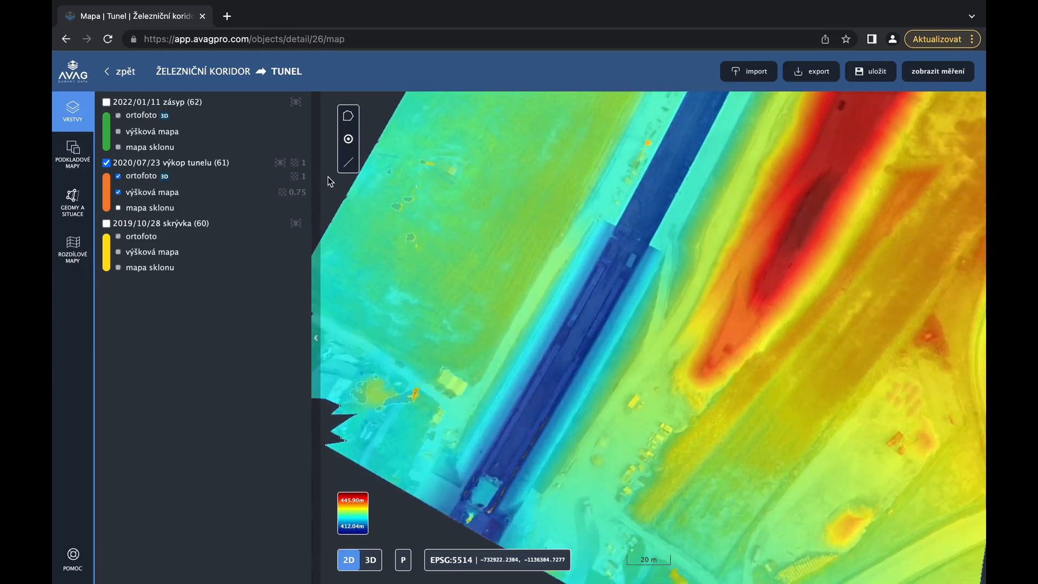
{"action": "left_click", "coordinate": [352, 166]}
{"action": "scroll", "coordinate": [481, 496], "scroll_direction": "up", "scroll_amount": 3}
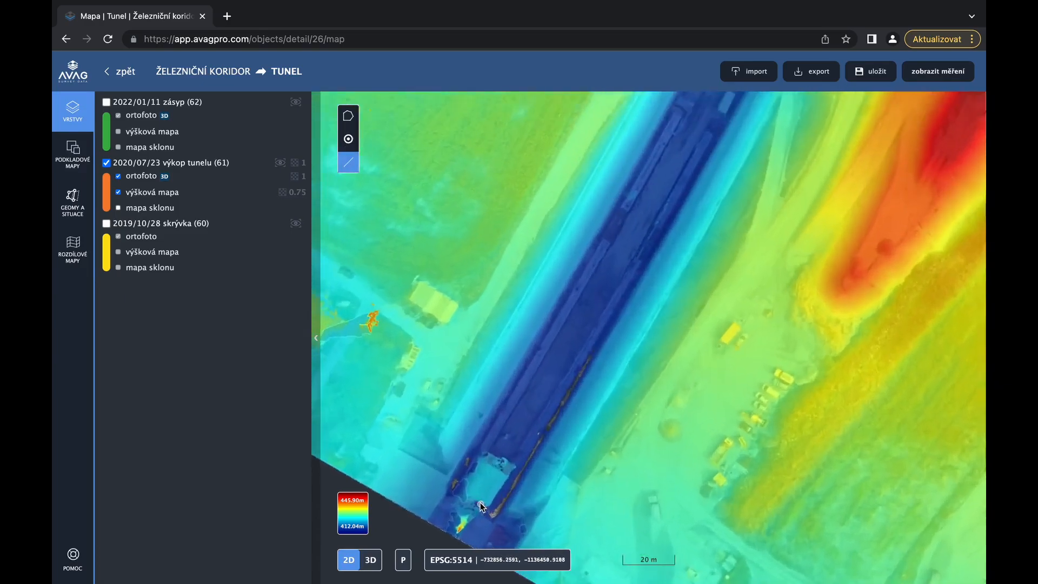
{"action": "left_click", "coordinate": [477, 485]}
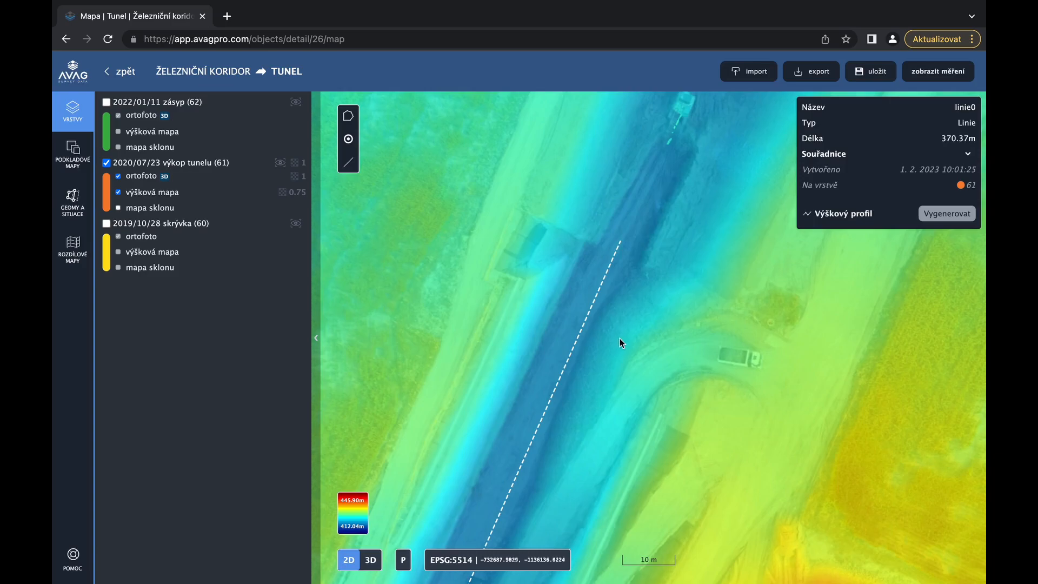
Step: Adjust the vertices at the north-eastern end of the tunnel line to follow the excavation, giving a length of about 365 m
{"action": "scroll", "coordinate": [619, 339], "scroll_direction": "down", "scroll_amount": 4}
{"action": "left_click_drag", "start_coordinate": [592, 439], "coordinate": [666, 272]}
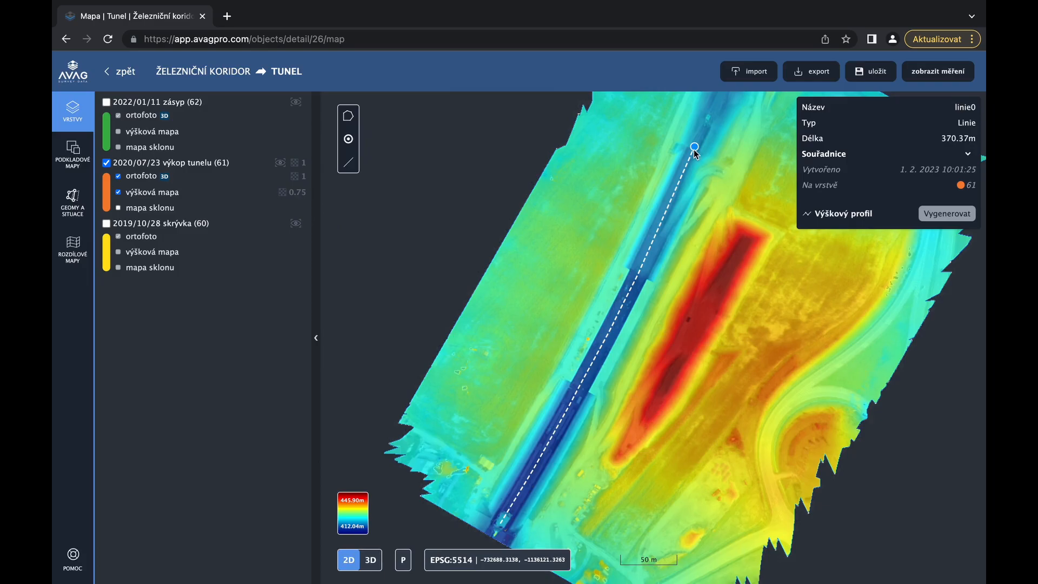
{"action": "mouse_move", "coordinate": [694, 152]}
{"action": "left_mouse_down"}
{"action": "mouse_move", "coordinate": [718, 167]}
{"action": "mouse_move", "coordinate": [695, 155]}
{"action": "left_mouse_up"}
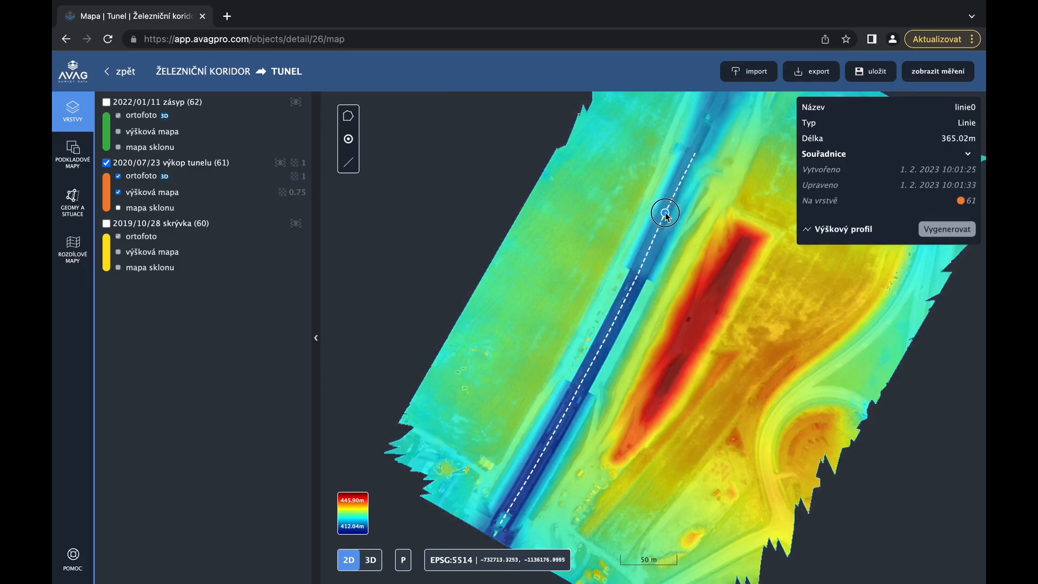
{"action": "left_click_drag", "start_coordinate": [668, 215], "coordinate": [637, 278]}
{"action": "left_click", "coordinate": [573, 343]}
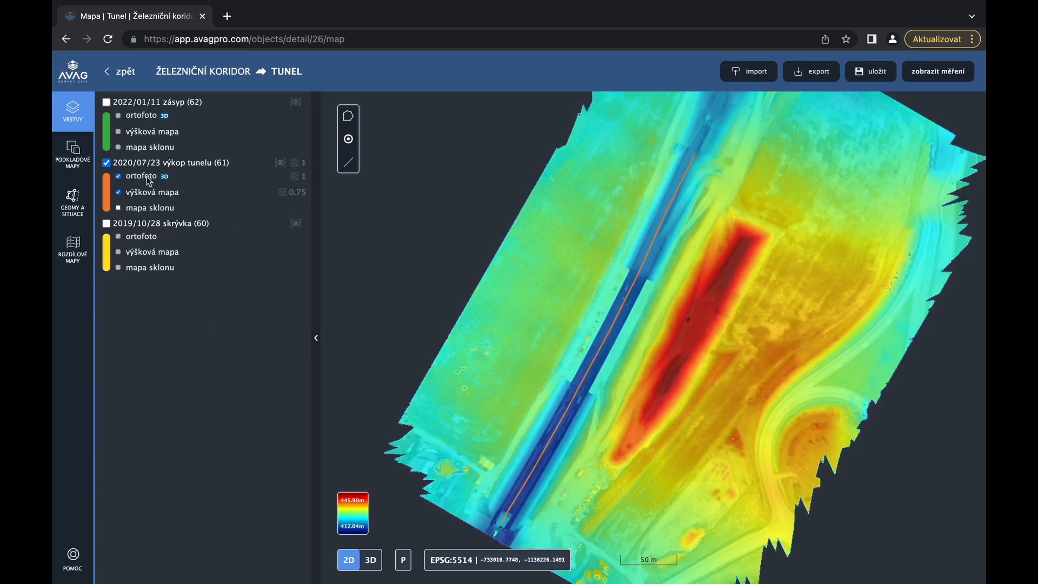
Step: Rename line linie0 as "vzdálenost tunelu" and expand its vertex coordinates
{"action": "left_click", "coordinate": [73, 203]}
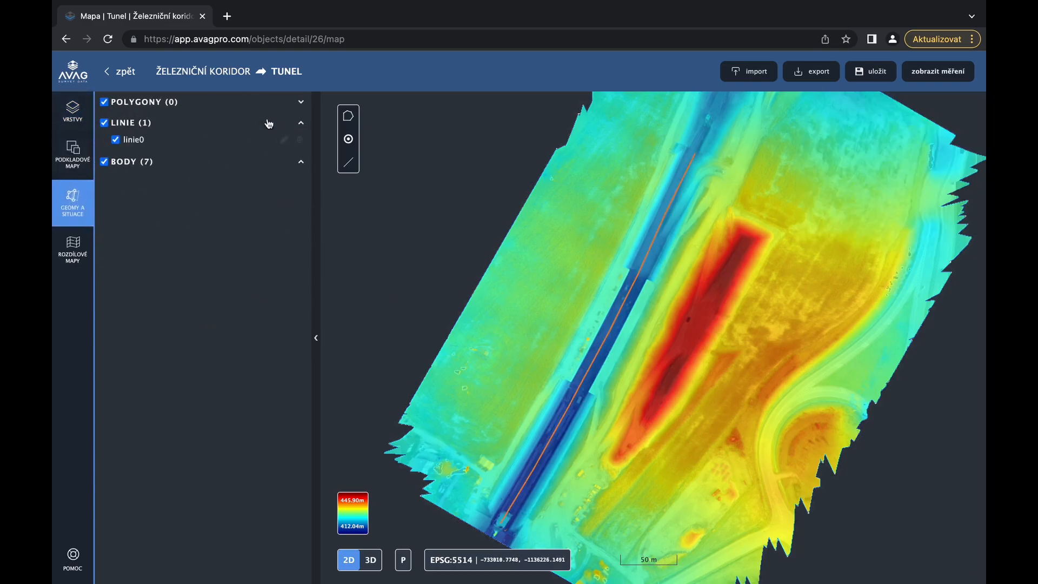
{"action": "left_click", "coordinate": [283, 140]}
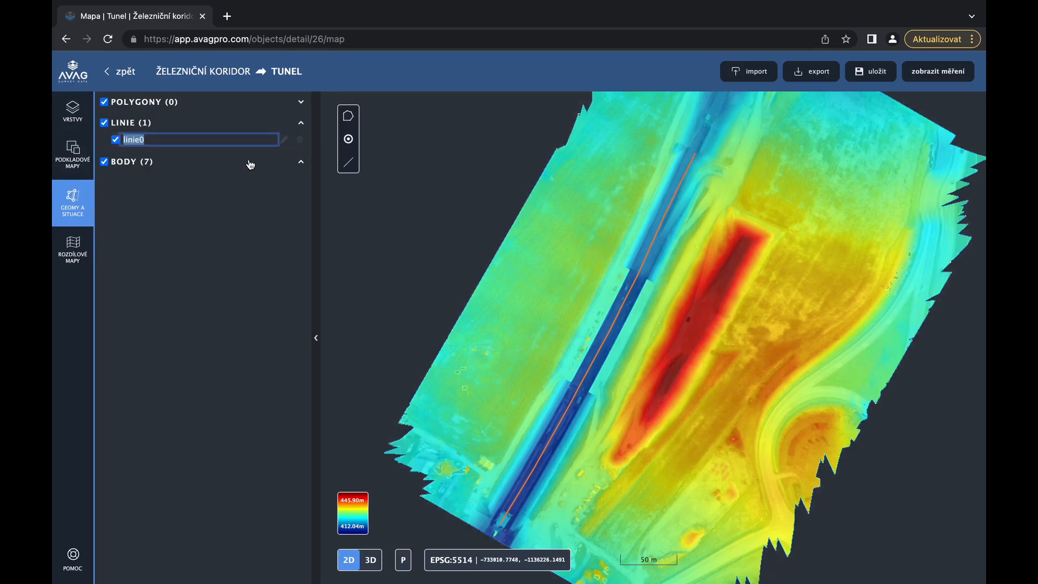
{"action": "type", "text": "vzdálenost tunelu"}
{"action": "key", "text": "Return"}
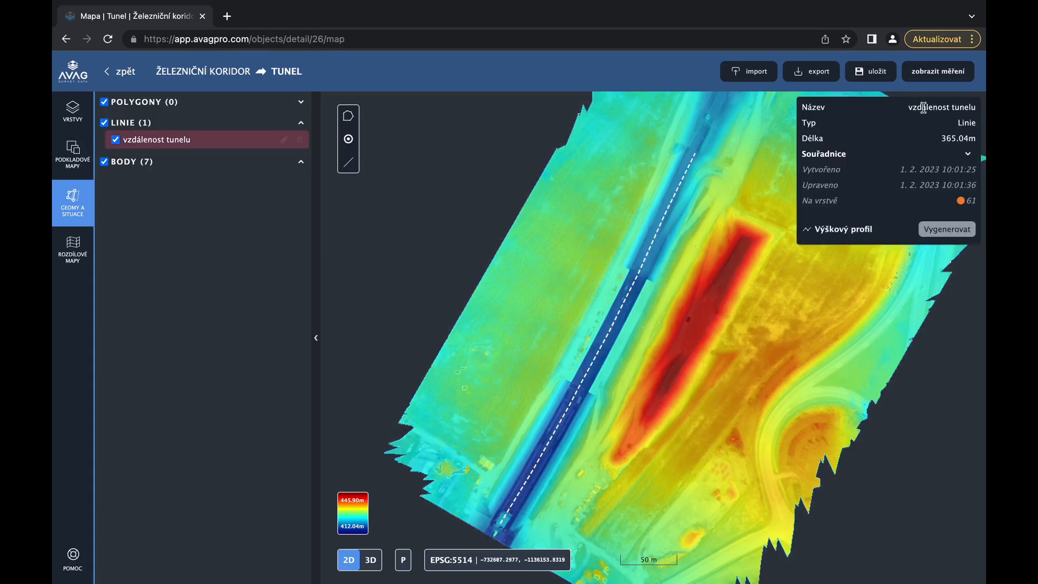
{"action": "left_click", "coordinate": [967, 157]}
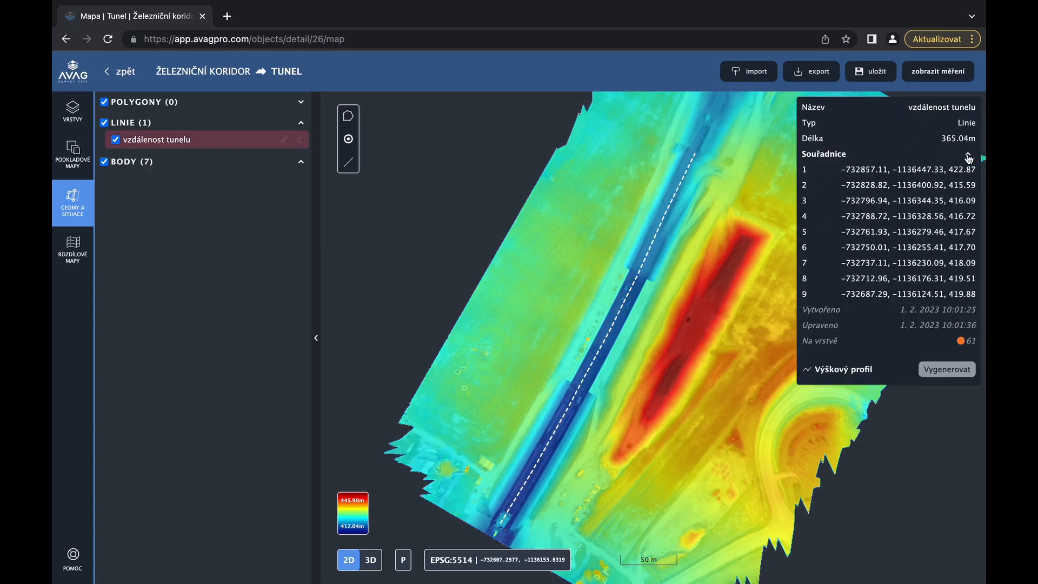
Step: Show all polygons, lines and points over the tunnel height map
{"action": "left_click", "coordinate": [72, 111]}
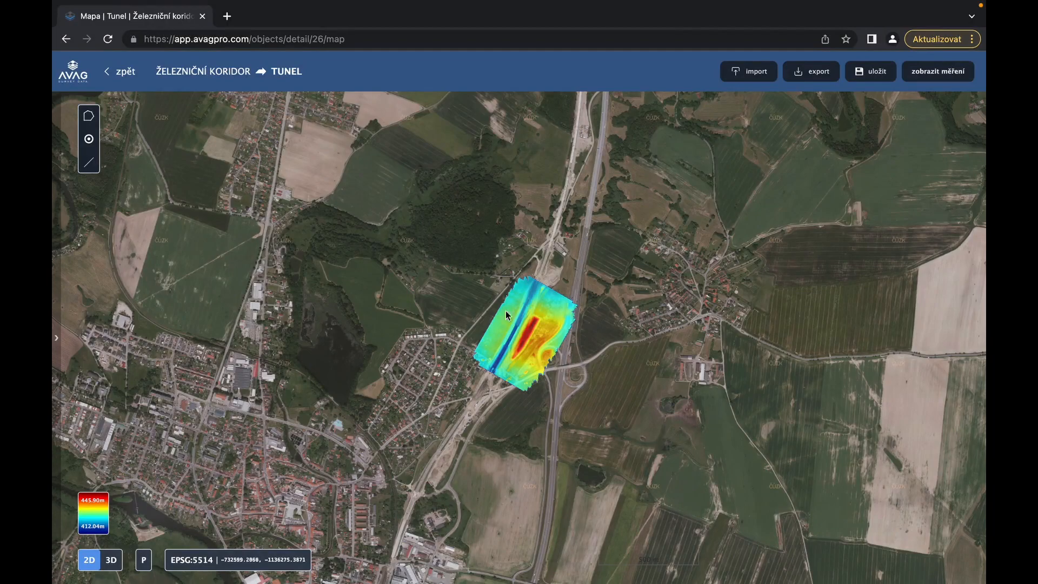
{"action": "left_click", "coordinate": [488, 294]}
{"action": "left_click_drag", "start_coordinate": [557, 361], "coordinate": [560, 377]}
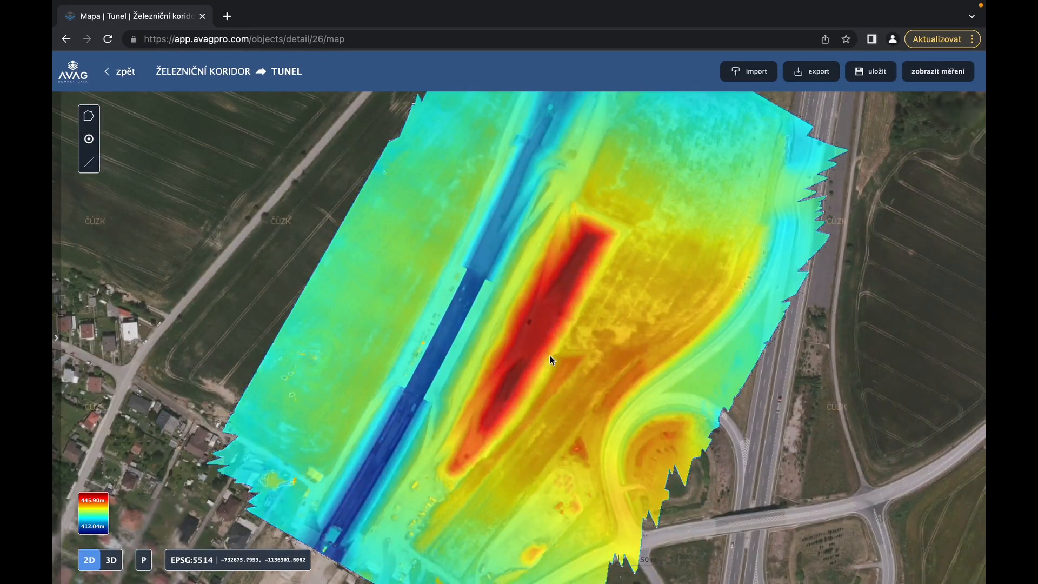
{"action": "left_click", "coordinate": [54, 341]}
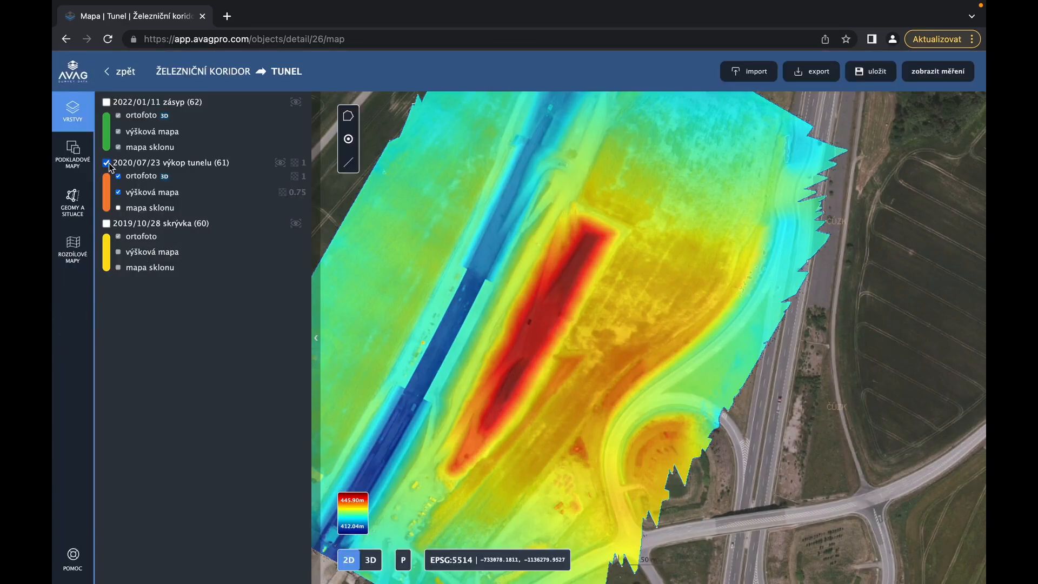
{"action": "left_click", "coordinate": [80, 207]}
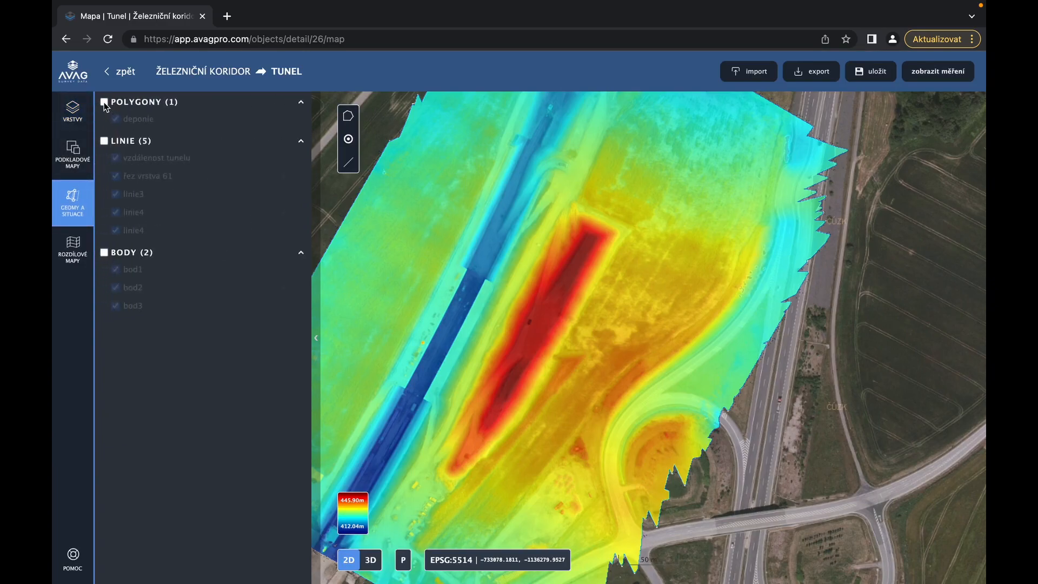
{"action": "left_click", "coordinate": [104, 103]}
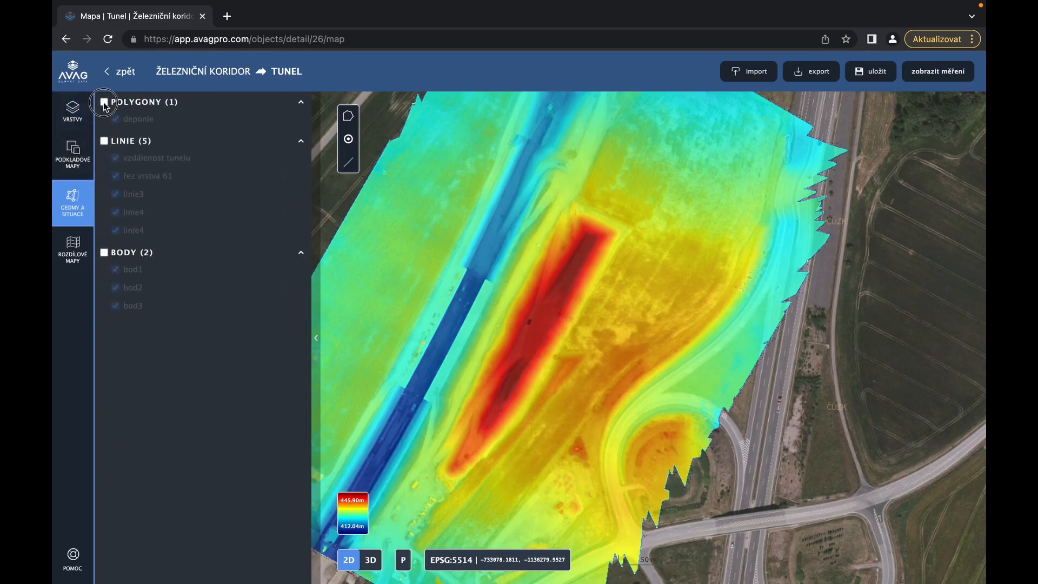
{"action": "left_click", "coordinate": [105, 141]}
{"action": "left_click", "coordinate": [104, 252]}
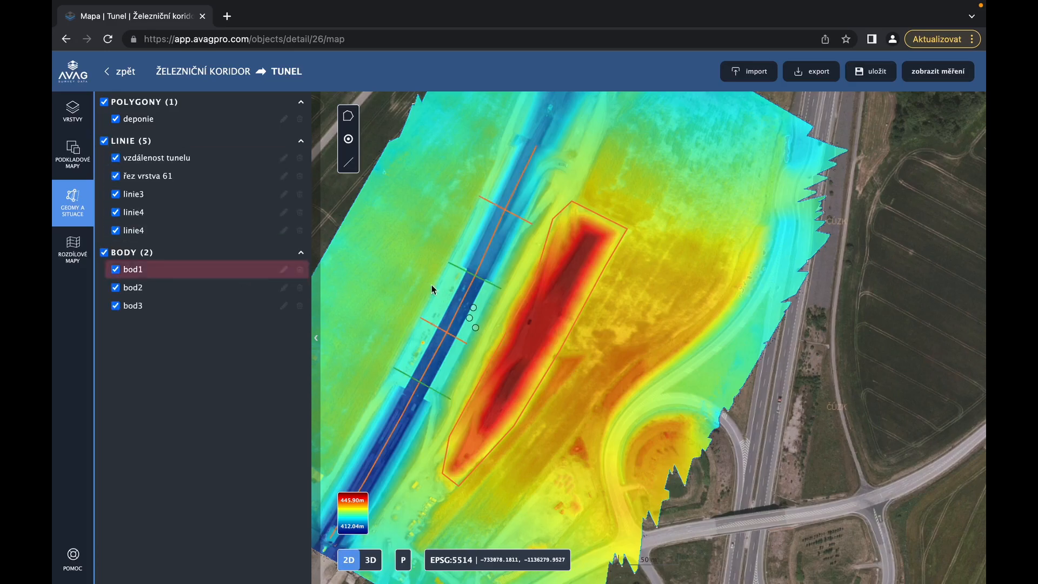
Step: Select polygon deponie and the four cross-section lines together on the map to view their measurements, and clear the selection
{"action": "scroll", "coordinate": [482, 323], "scroll_direction": "up", "scroll_amount": 3}
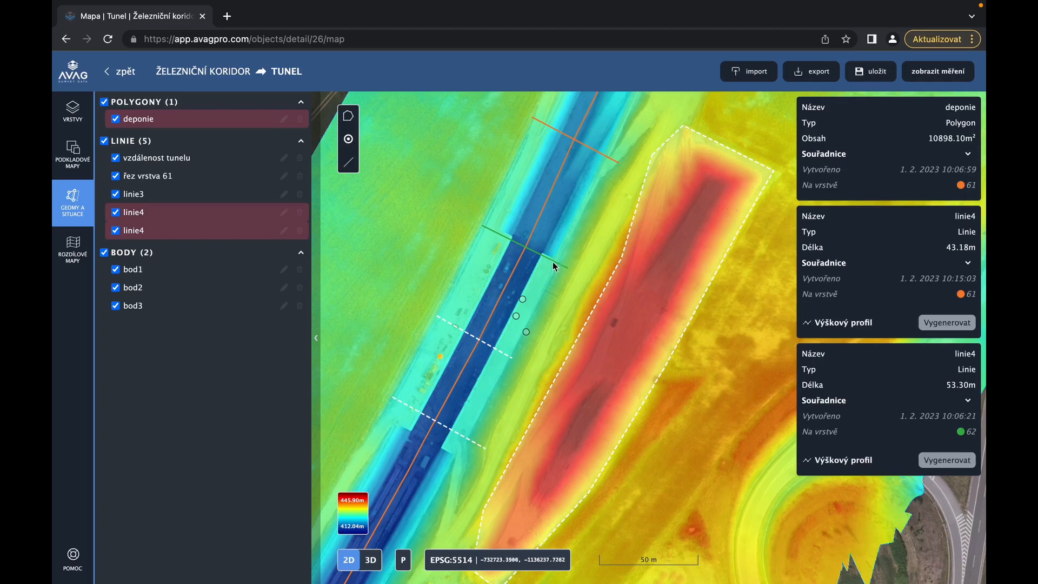
{"action": "left_click", "coordinate": [560, 264]}
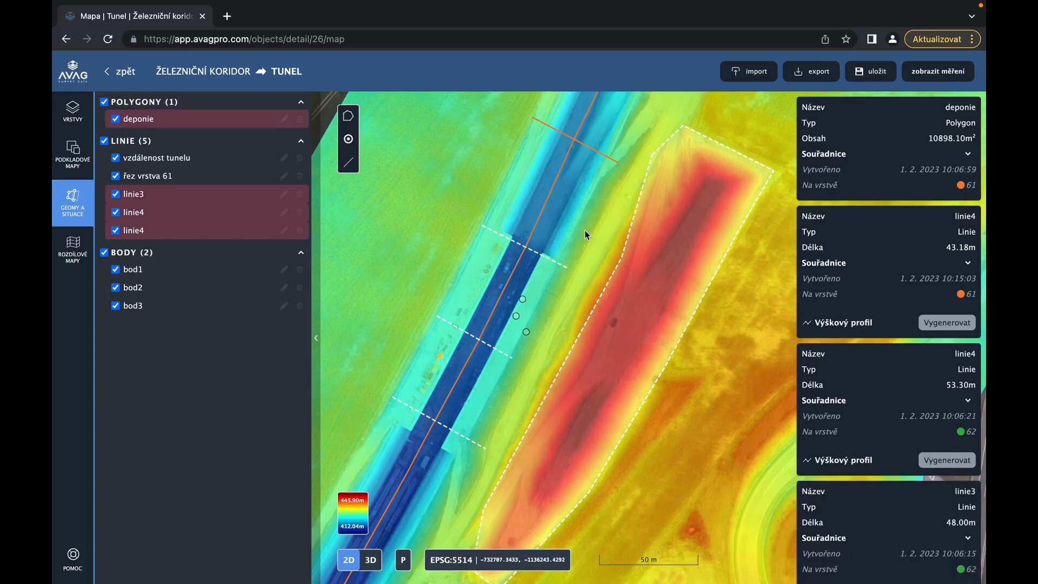
{"action": "left_click", "coordinate": [593, 148]}
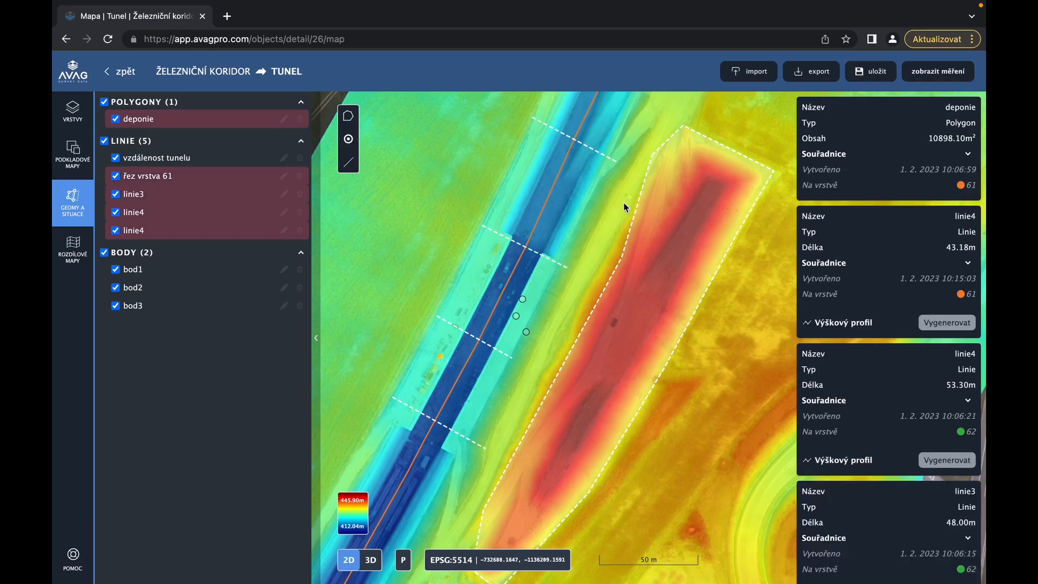
{"action": "left_click", "coordinate": [585, 236]}
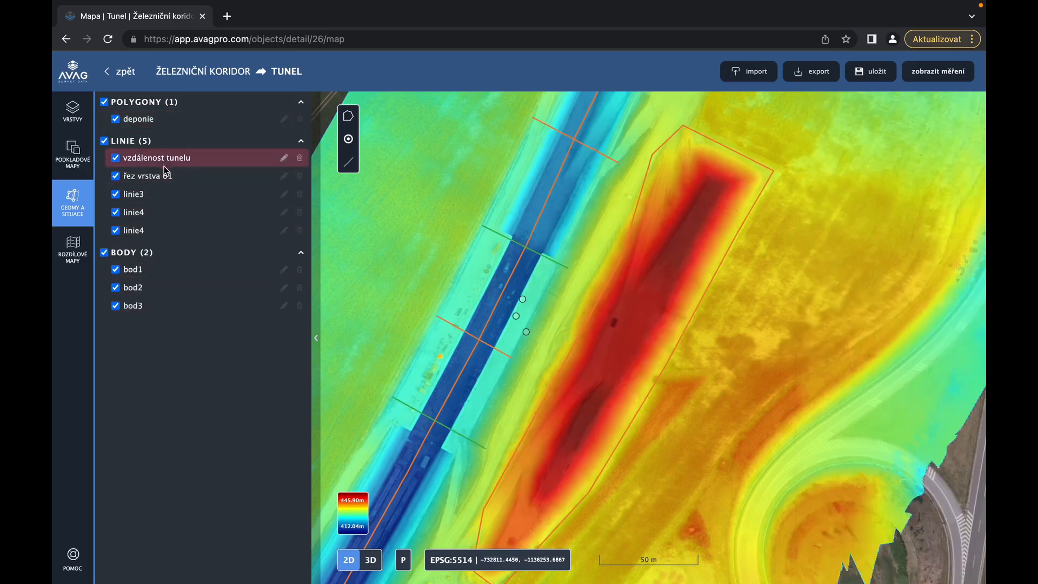
Step: Select bod3, bod2, the last linie4, řez vrstva 61, vzdálenost tunelu and deponie together from the geometry list, and clear the selection
{"action": "left_click", "coordinate": [162, 311]}
{"action": "left_click", "coordinate": [157, 288]}
{"action": "left_click", "coordinate": [151, 231]}
{"action": "left_click", "coordinate": [152, 177]}
{"action": "left_click", "coordinate": [151, 159]}
{"action": "left_click", "coordinate": [141, 120]}
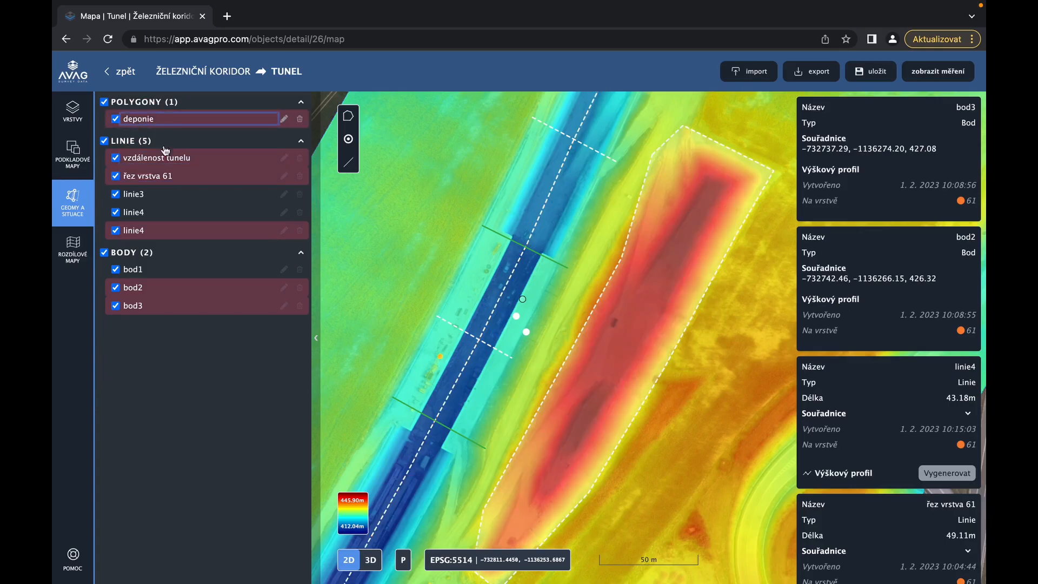
{"action": "scroll", "coordinate": [530, 352], "scroll_direction": "down", "scroll_amount": 3}
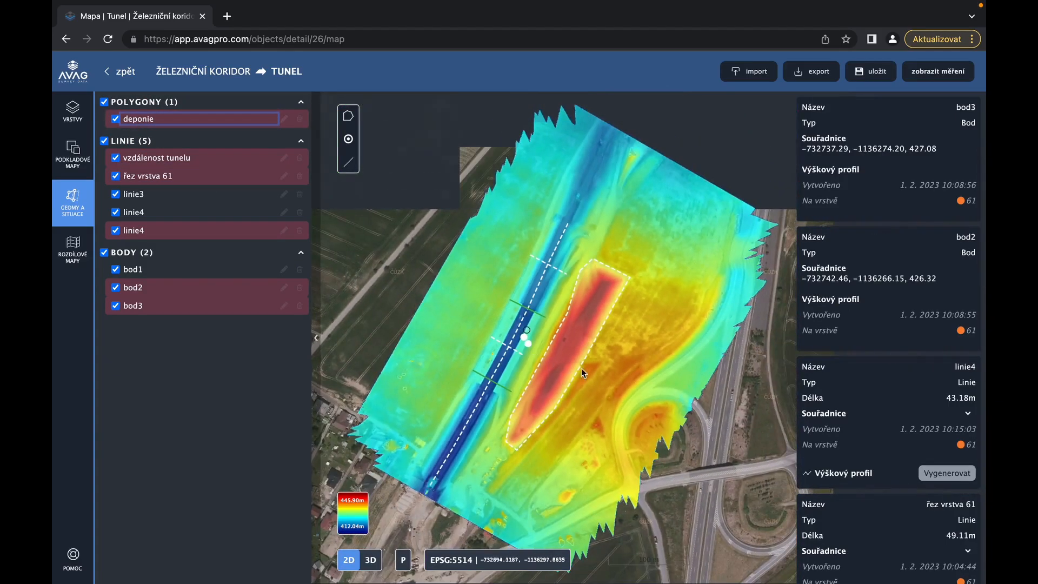
{"action": "left_click", "coordinate": [603, 374]}
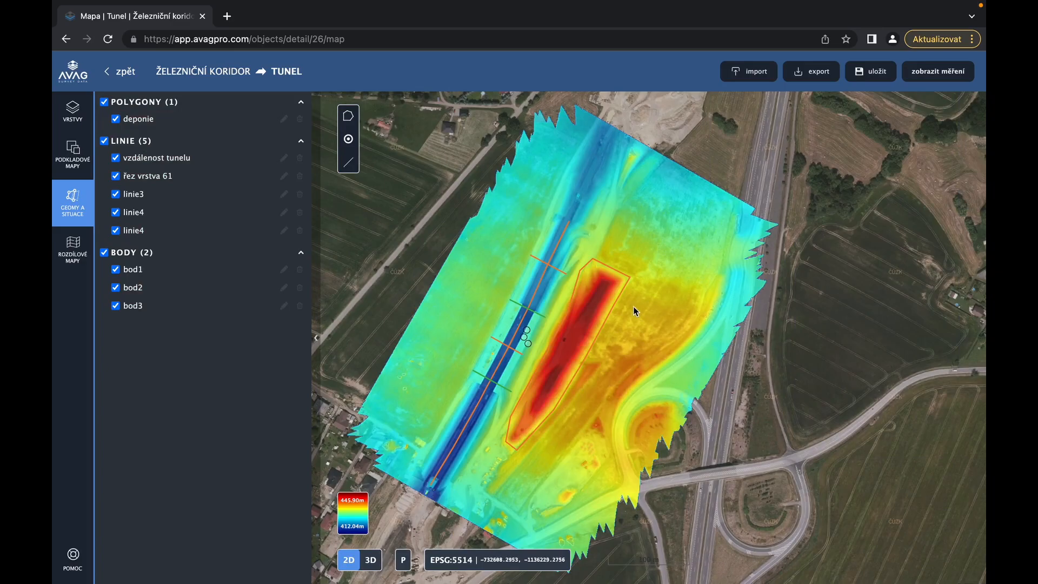
Step: Select all measurements at once with a selection box spanning the tunnel and the stockpile
{"action": "left_click_drag", "start_coordinate": [671, 198], "coordinate": [407, 480]}
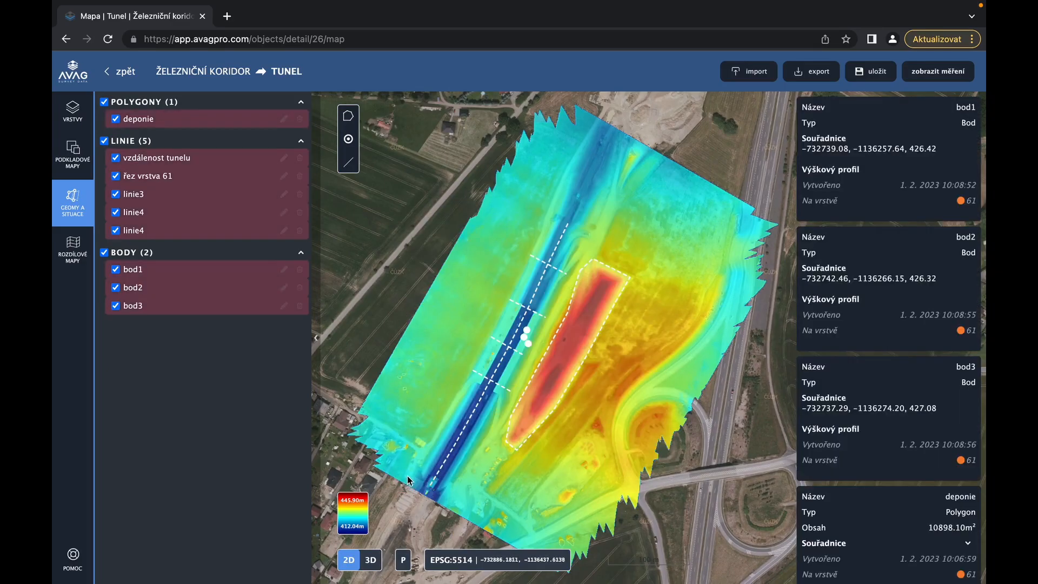
{"action": "scroll", "coordinate": [530, 345], "scroll_direction": "up", "scroll_amount": 2}
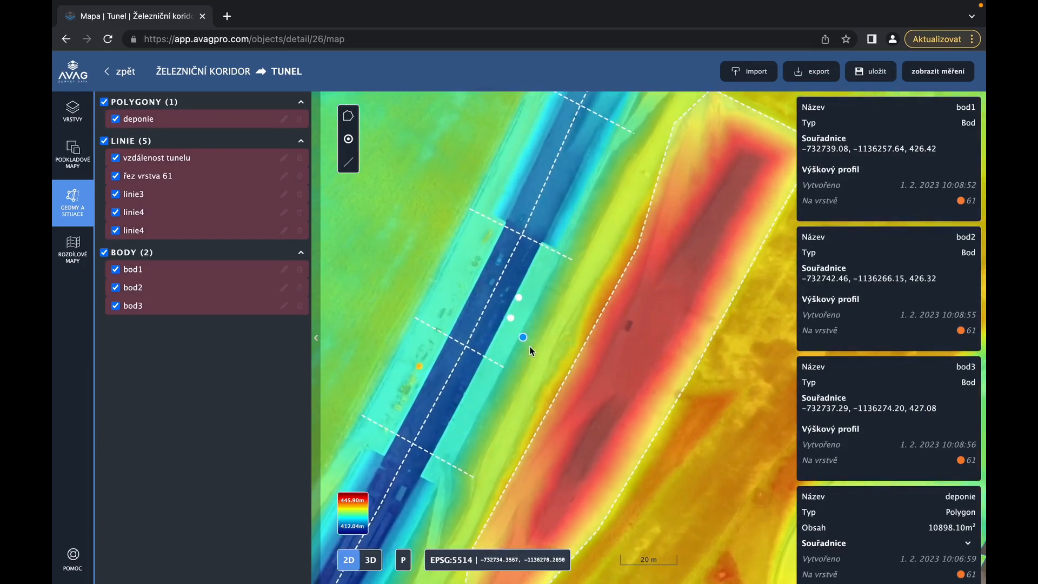
{"action": "scroll", "coordinate": [538, 352], "scroll_direction": "up", "scroll_amount": 2}
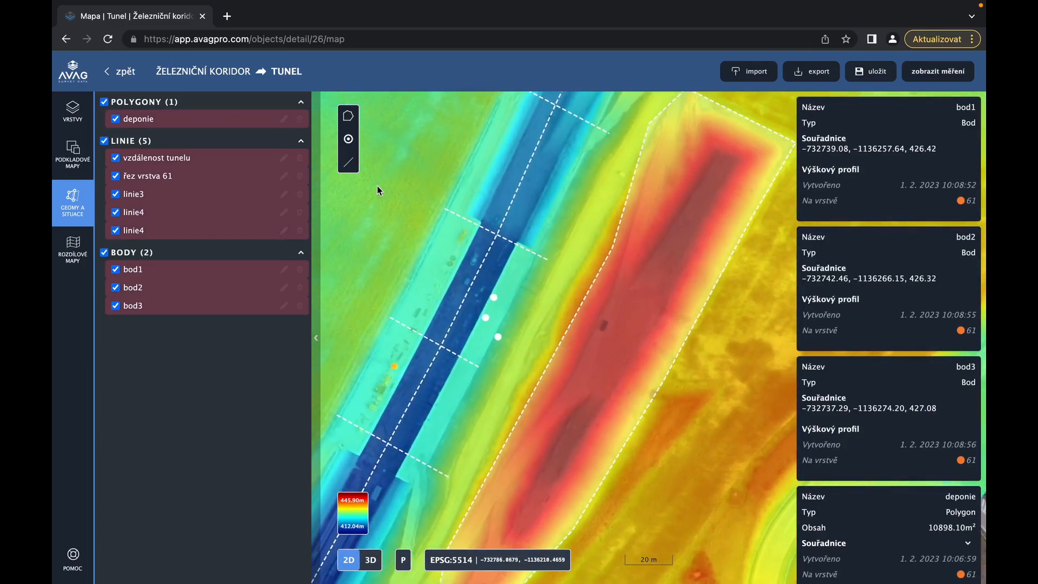
Step: Hide polygon deponie and draw a new polygon of about 10,579 m² around the red stockpile
{"action": "left_click", "coordinate": [115, 119]}
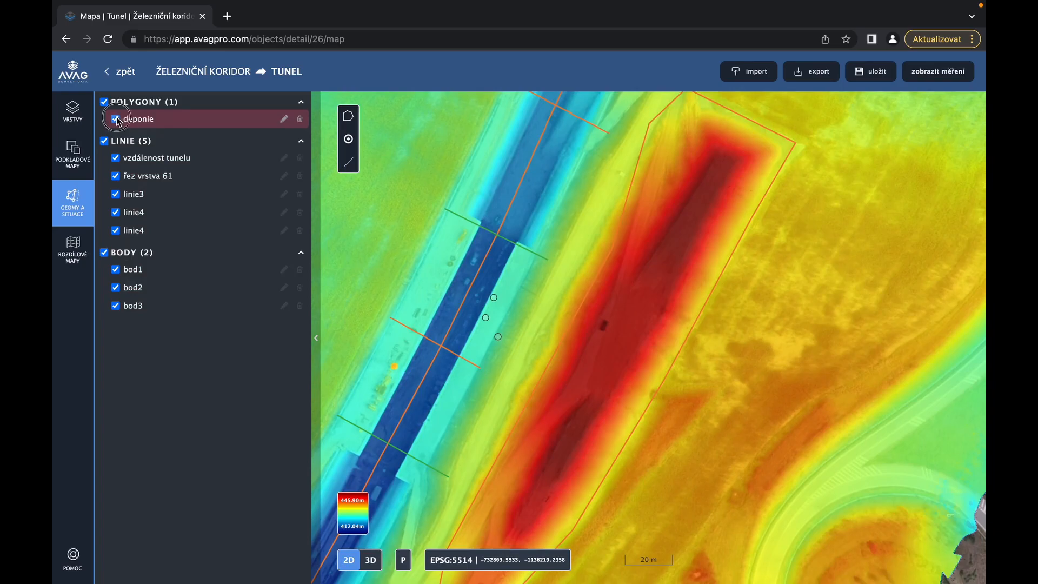
{"action": "left_click", "coordinate": [346, 120]}
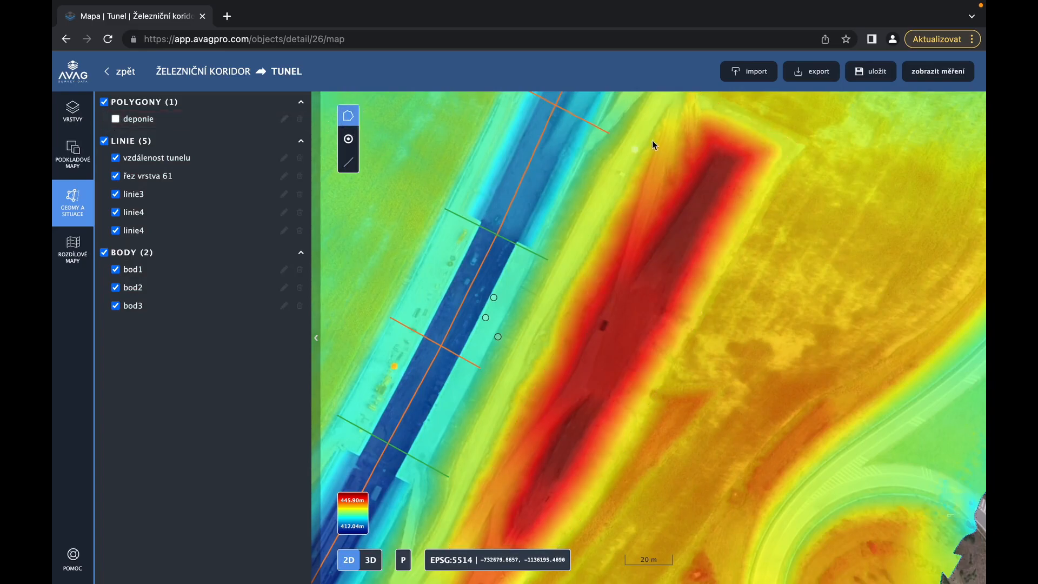
{"action": "left_click_drag", "start_coordinate": [647, 172], "coordinate": [633, 189]}
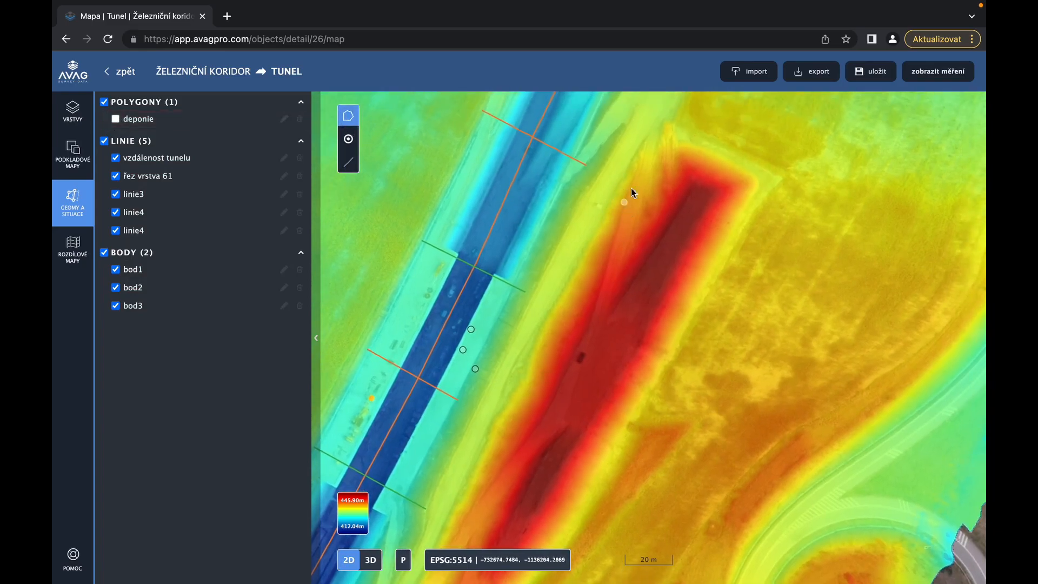
{"action": "left_click", "coordinate": [659, 135]}
{"action": "left_click", "coordinate": [524, 389]}
{"action": "left_click", "coordinate": [544, 359]}
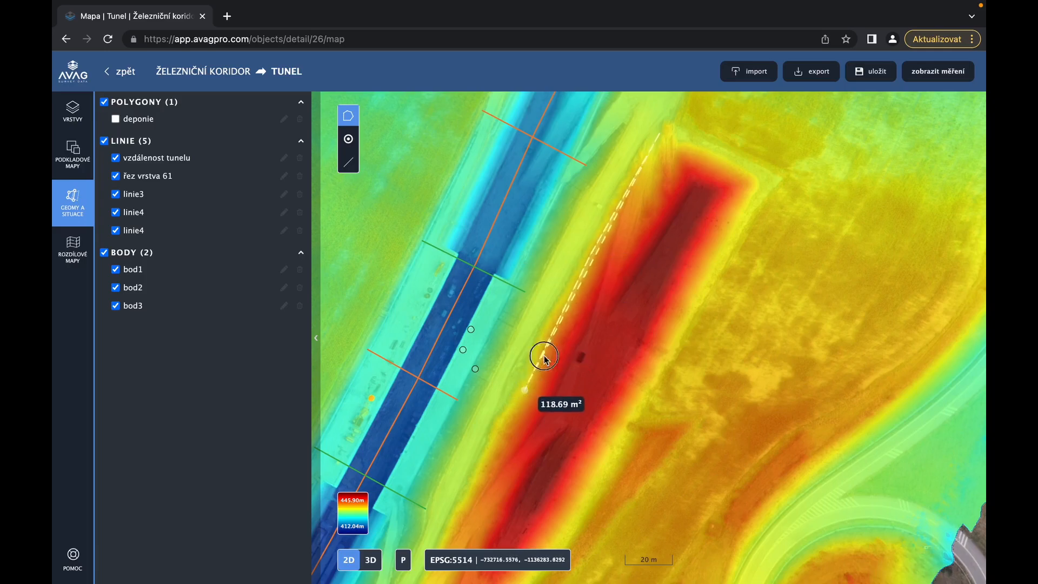
{"action": "left_click_drag", "start_coordinate": [545, 358], "coordinate": [626, 180]}
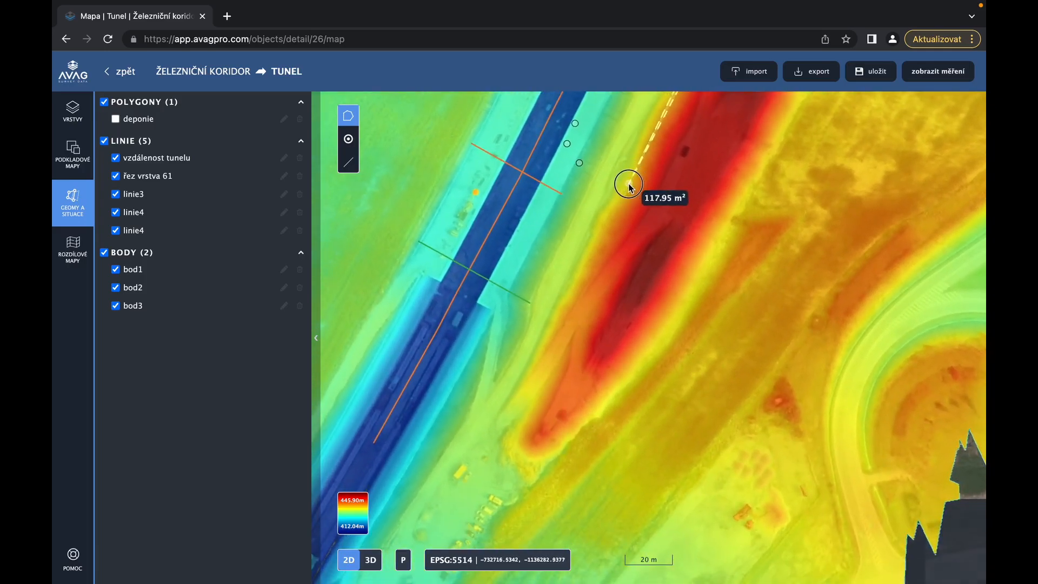
{"action": "left_click", "coordinate": [520, 425]}
{"action": "left_click", "coordinate": [529, 464]}
{"action": "left_click", "coordinate": [566, 457]}
{"action": "left_click", "coordinate": [666, 347]}
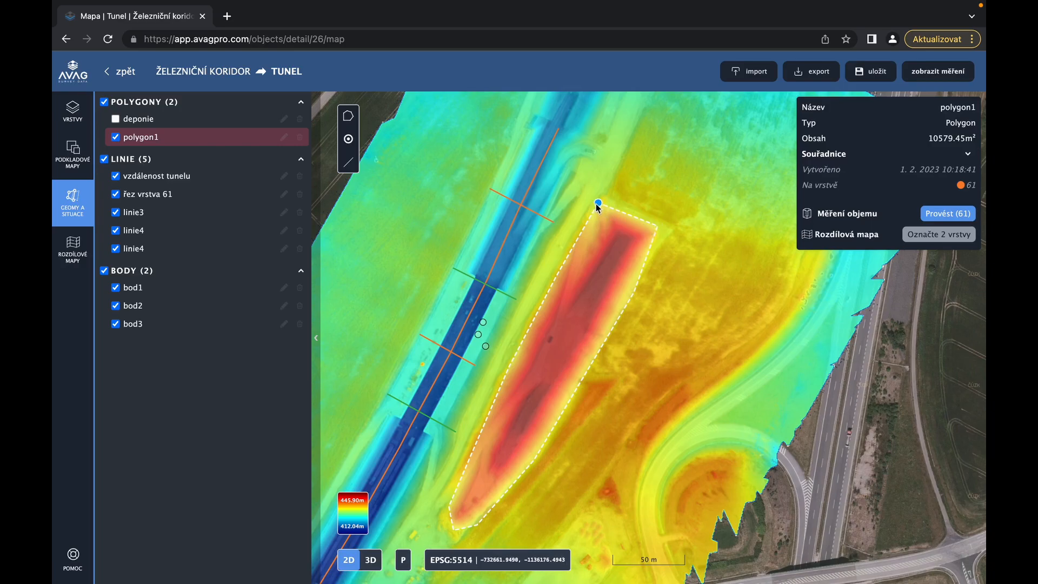
Step: Reshape polygon1 by moving its northern corner and the vertices on its southern part outward, to about 12,833 m²
{"action": "mouse_move", "coordinate": [598, 205]}
{"action": "left_mouse_down"}
{"action": "mouse_move", "coordinate": [614, 183]}
{"action": "mouse_move", "coordinate": [598, 200]}
{"action": "left_mouse_up"}
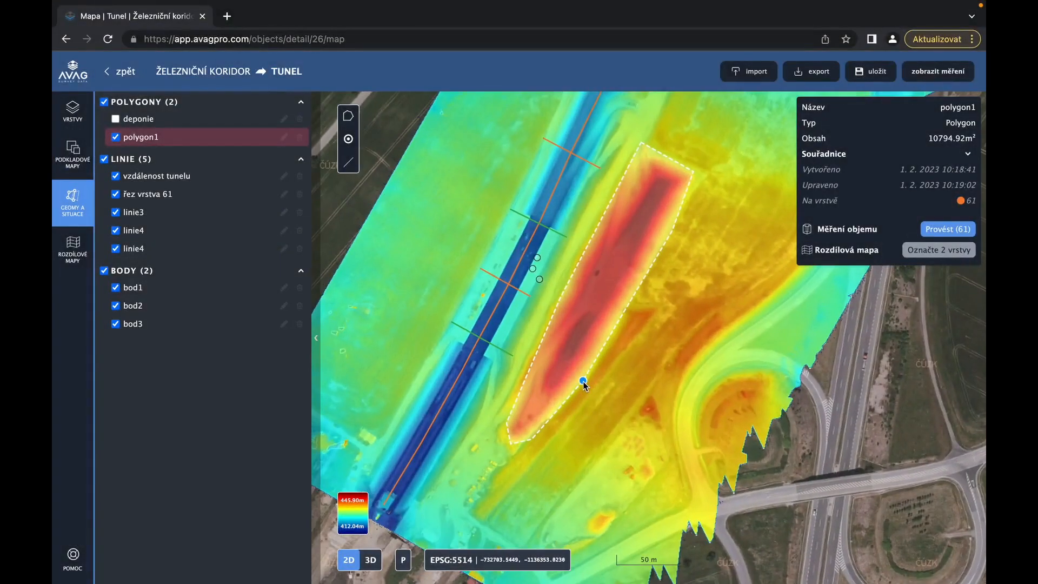
{"action": "left_click_drag", "start_coordinate": [582, 382], "coordinate": [590, 395]}
{"action": "left_click_drag", "start_coordinate": [547, 427], "coordinate": [551, 431]}
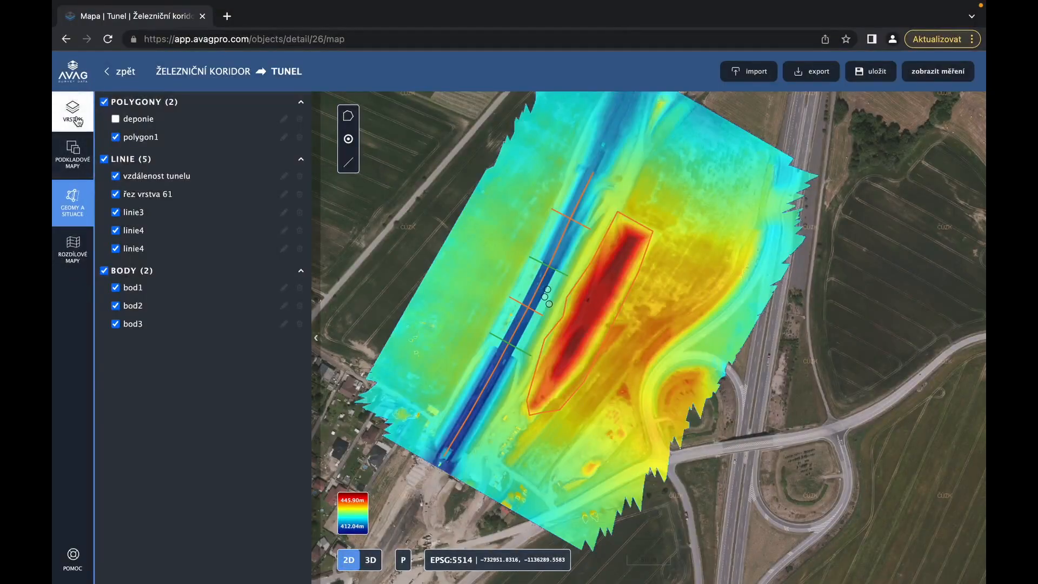
Step: With the layer list open, select vzdálenost tunelu, polygon1, the orange linie4 and řez vrstva 61 together to compare their measurements
{"action": "left_click", "coordinate": [76, 116]}
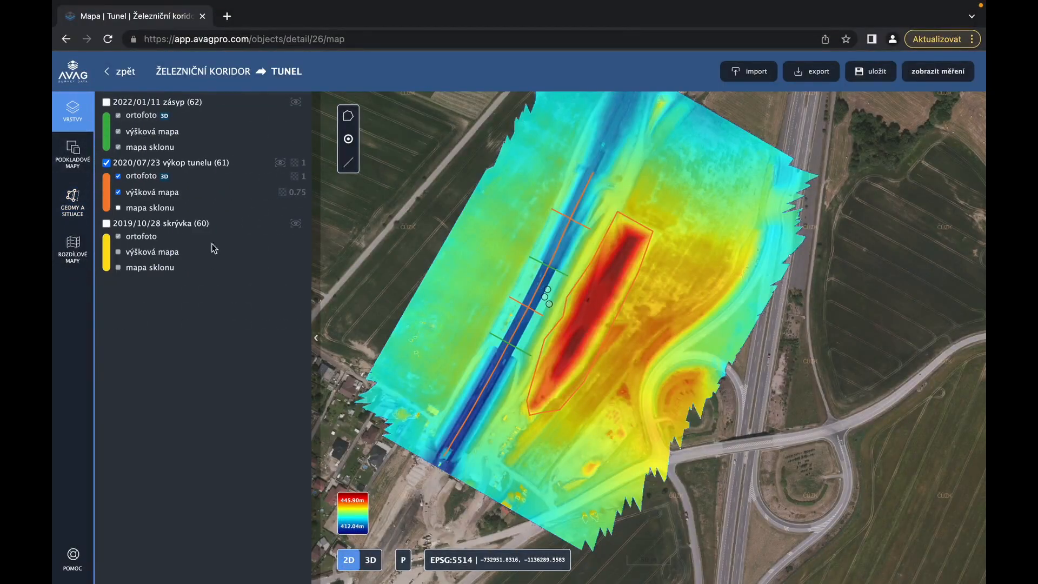
{"action": "left_click", "coordinate": [559, 360]}
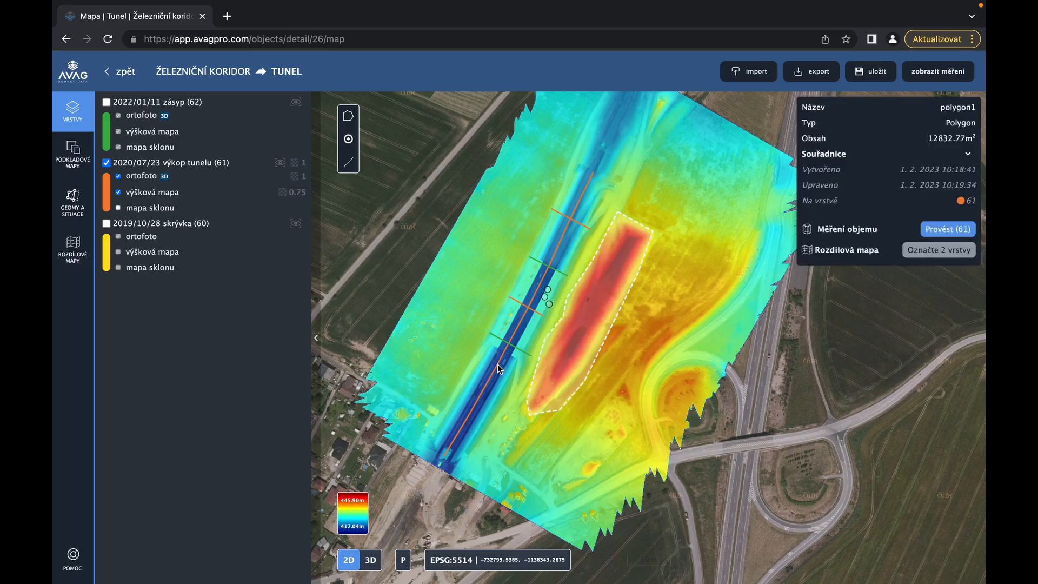
{"action": "left_click", "coordinate": [497, 364]}
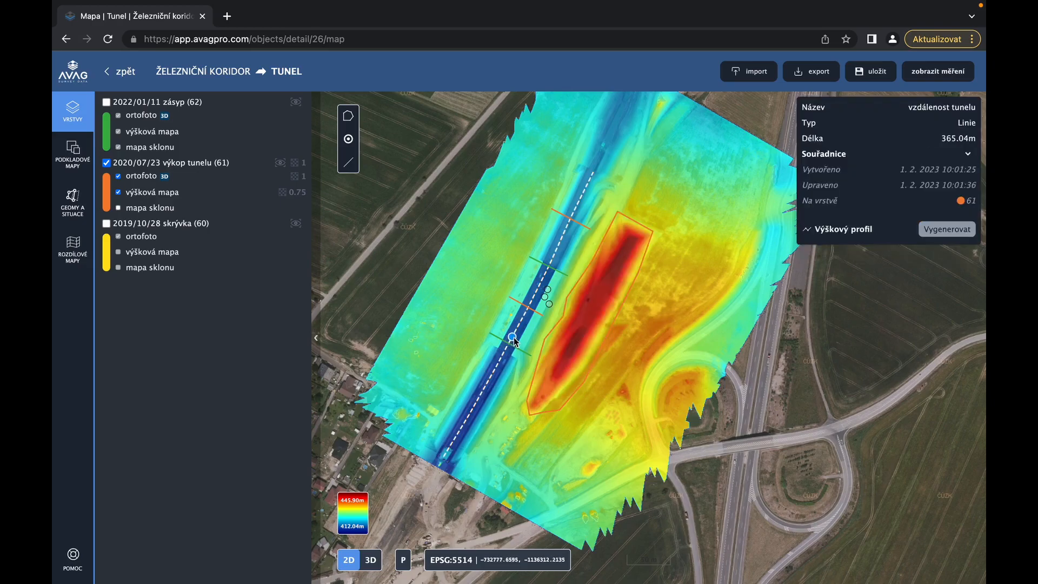
{"action": "left_click", "coordinate": [555, 332], "text": "shift"}
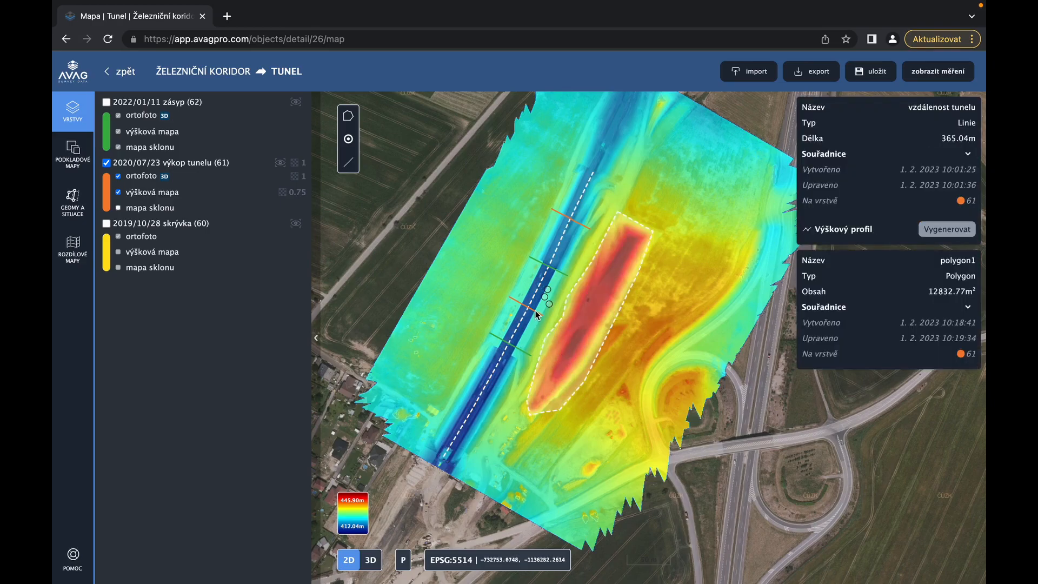
{"action": "left_click", "coordinate": [535, 310], "text": "shift"}
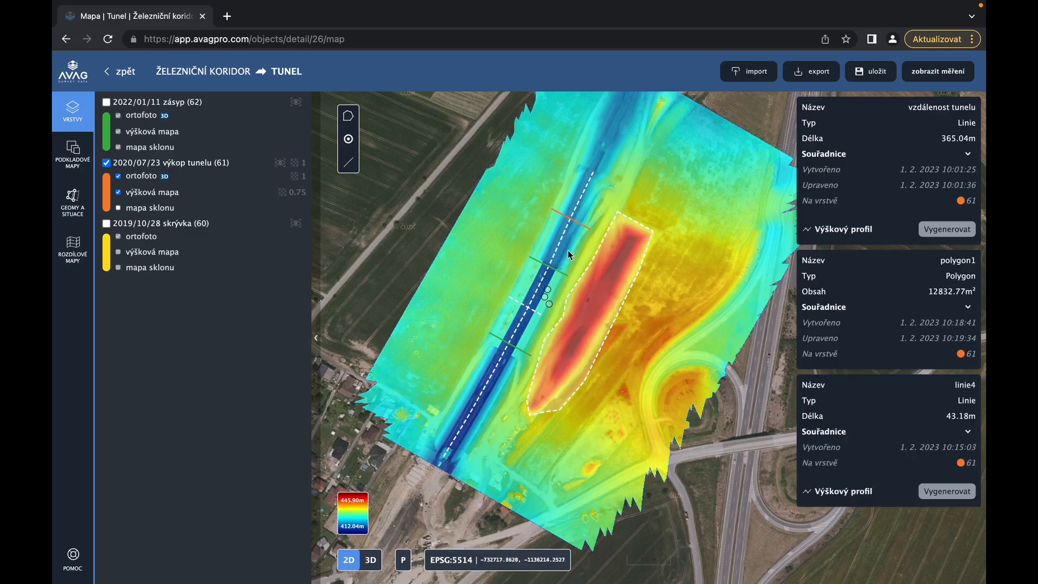
{"action": "left_click", "coordinate": [587, 228], "text": "shift"}
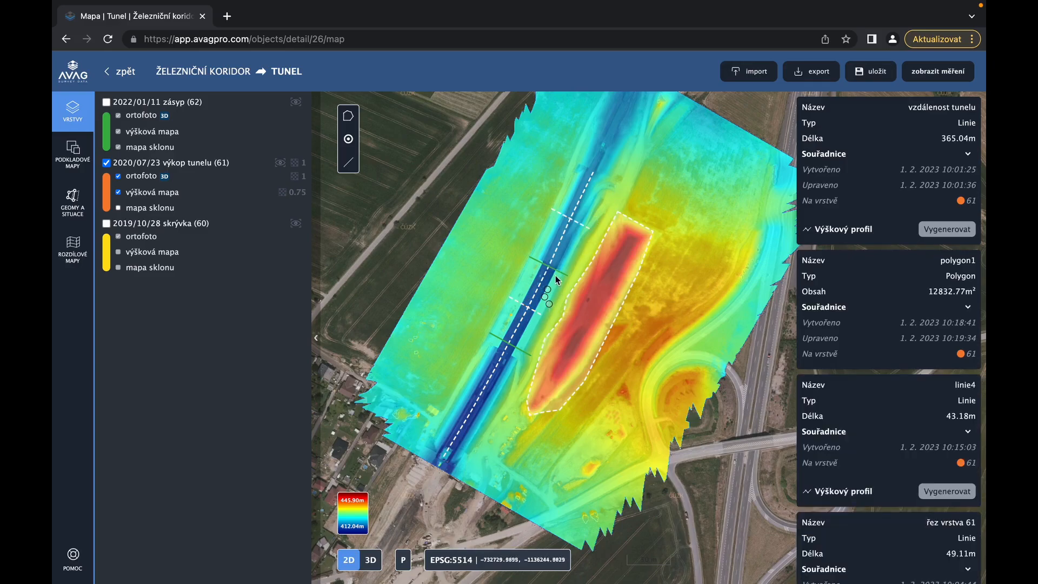
Step: Select the two green cross-section lines, linie3 and linie4 of layer 62, together to view their measurements
{"action": "scroll", "coordinate": [557, 274], "scroll_direction": "up", "scroll_amount": 2}
{"action": "left_click", "coordinate": [541, 257]}
{"action": "left_click", "coordinate": [484, 425], "text": "shift"}
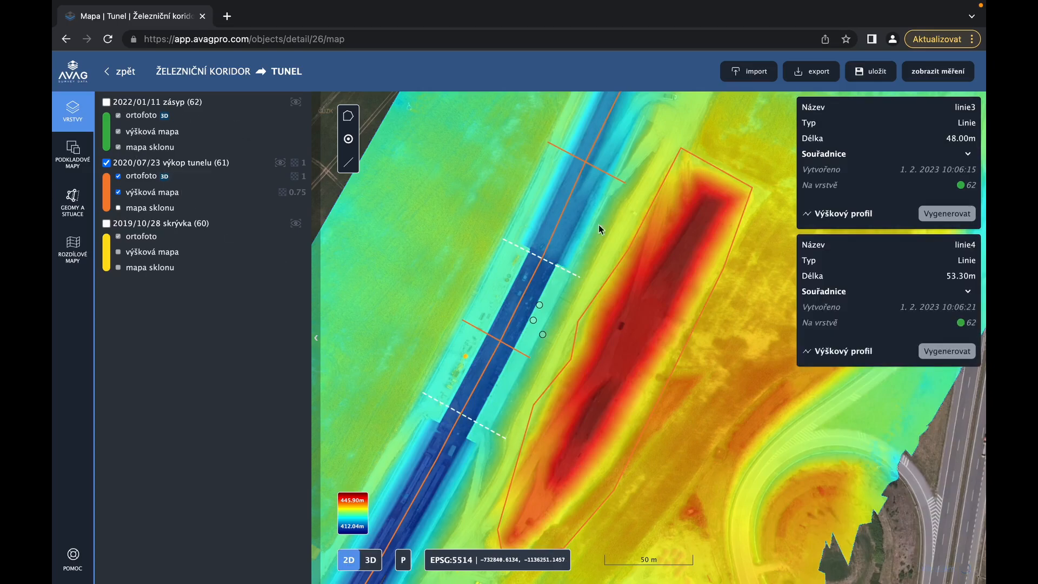
Step: Turn on the 2022/01/11 zásyp layer over the tunnel excavation and clear the line selection
{"action": "left_click", "coordinate": [106, 102]}
{"action": "left_click", "coordinate": [588, 302]}
{"action": "scroll", "coordinate": [589, 302], "scroll_direction": "down", "scroll_amount": 4}
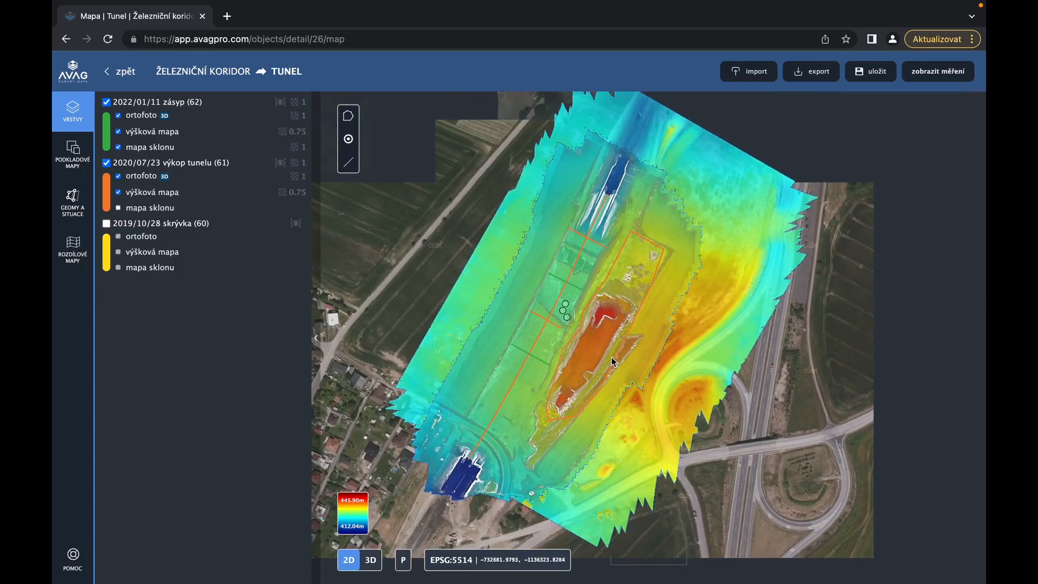